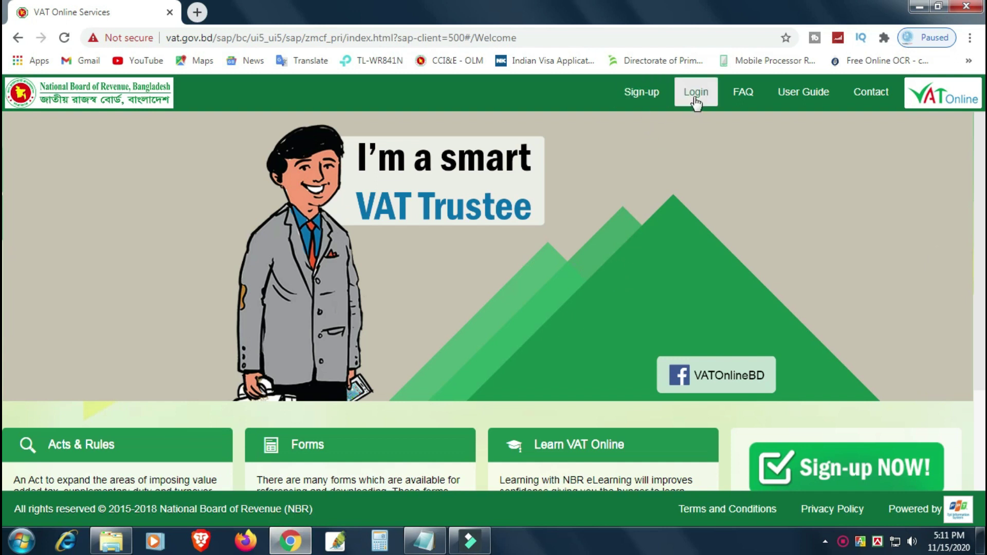
Copy the VAT registration user ID from IRC Reg.txt in Notepad into the username field of the browser's login page
click(424, 541)
double_click(483, 371)
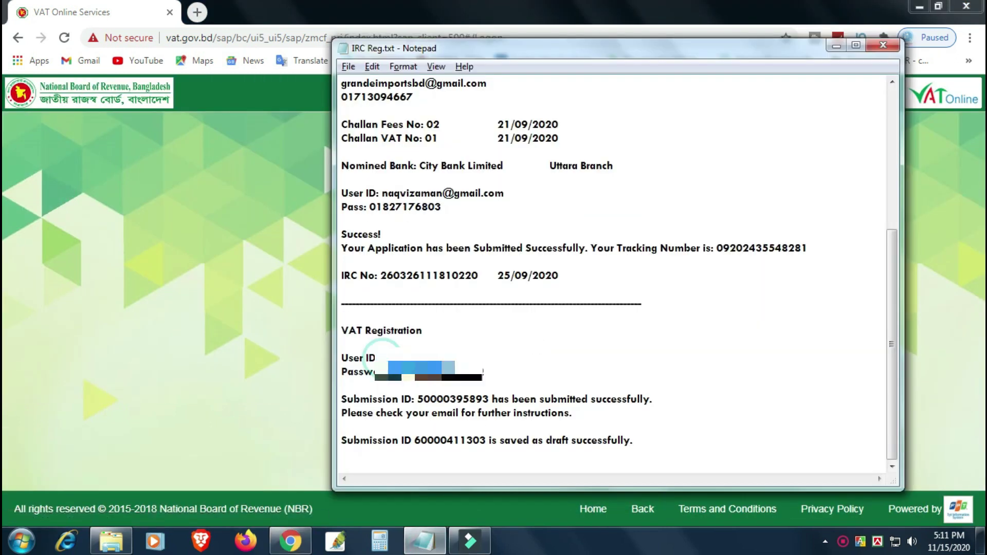
click(251, 291)
click(467, 221)
key(ctrl+v)
Copy the account password from the Notepad notes into the password field, complete the captcha and log in
key(alt+Tab)
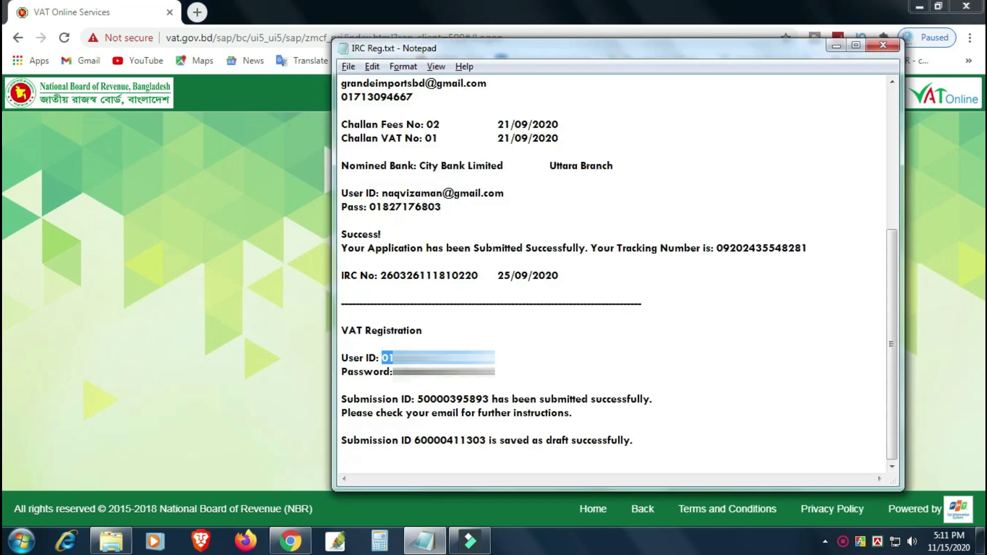
double_click(493, 375)
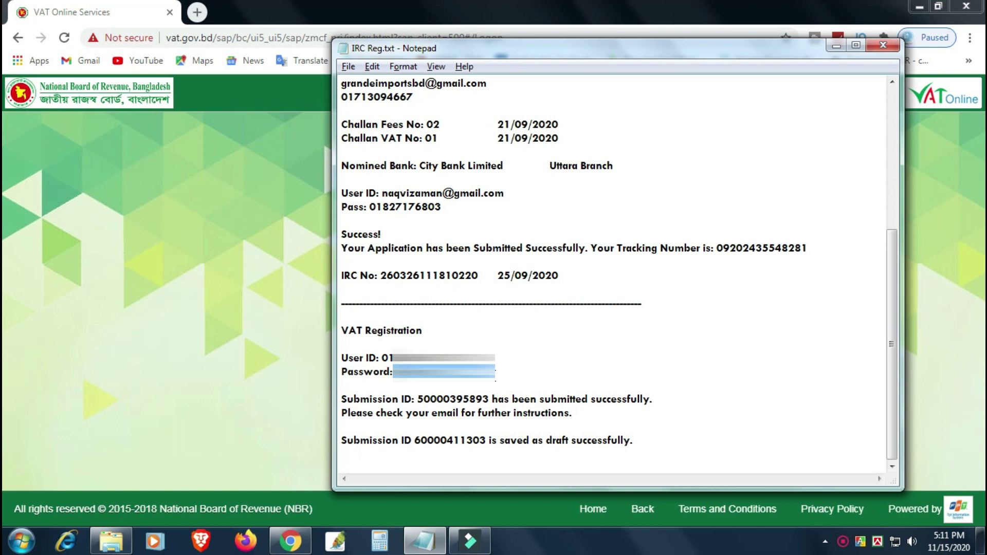
key(alt+Tab)
key(Tab)
key(ctrl+v)
click(384, 344)
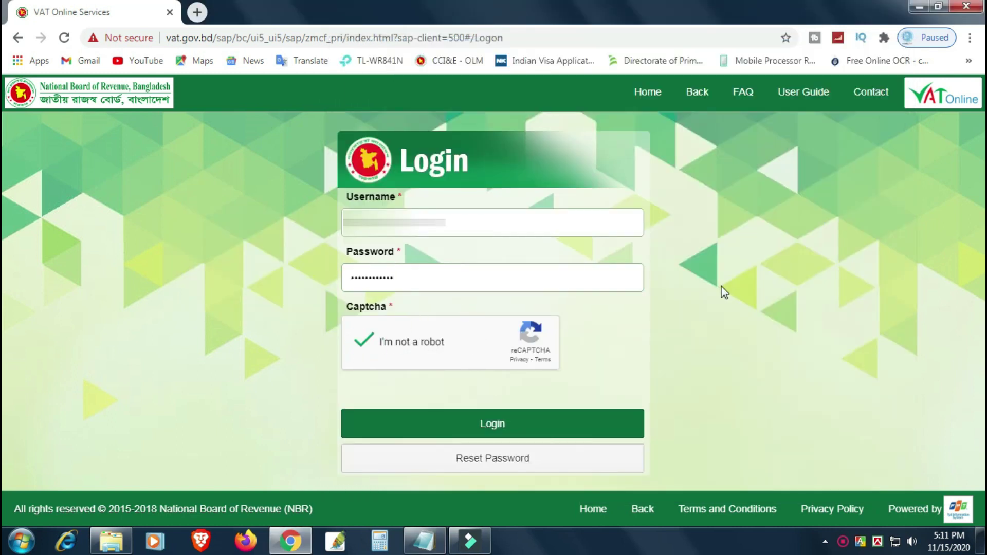
click(529, 423)
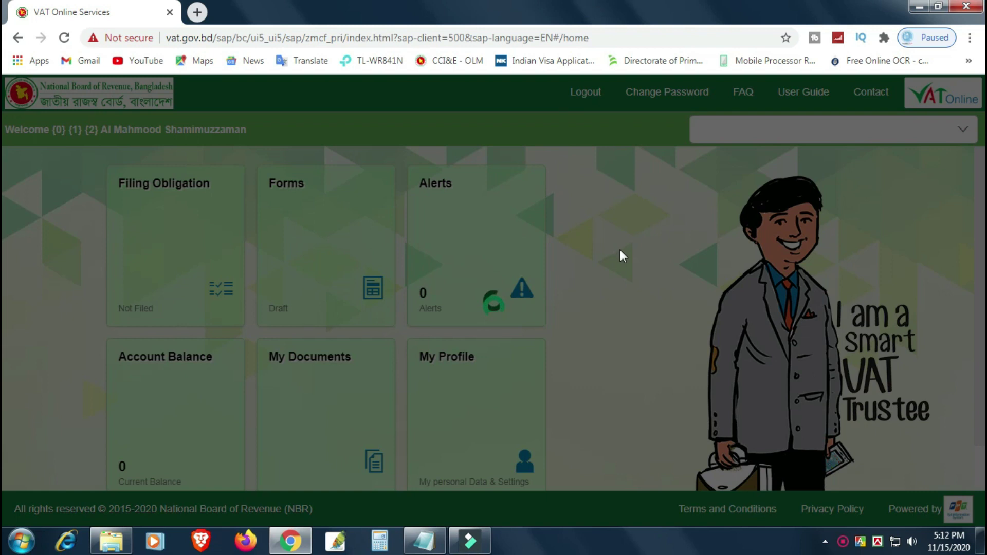
Choose GRANDE IMPORTS as the business to act on behalf of
scroll(622, 301, down, 1)
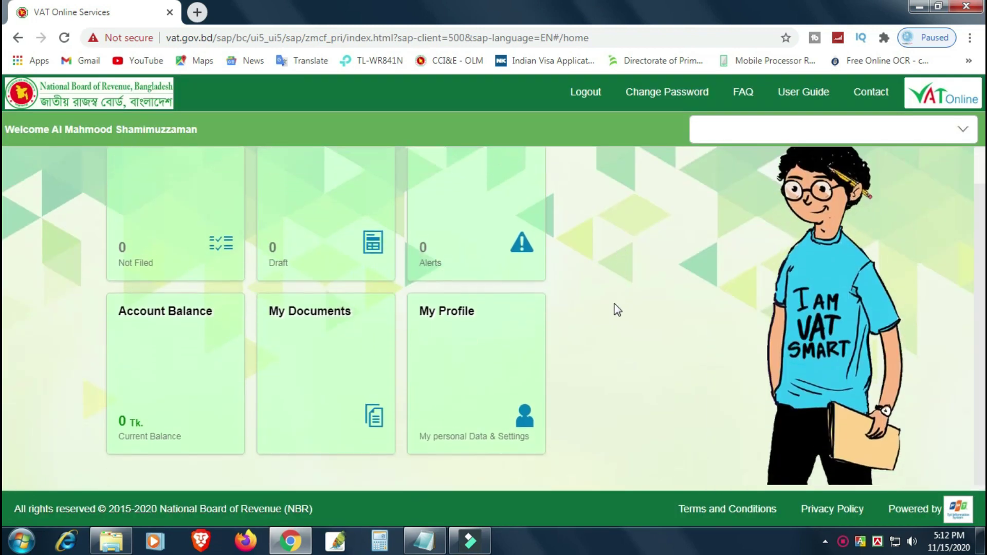
scroll(617, 309, up, 1)
mouse_move(940, 271)
click(964, 129)
click(828, 189)
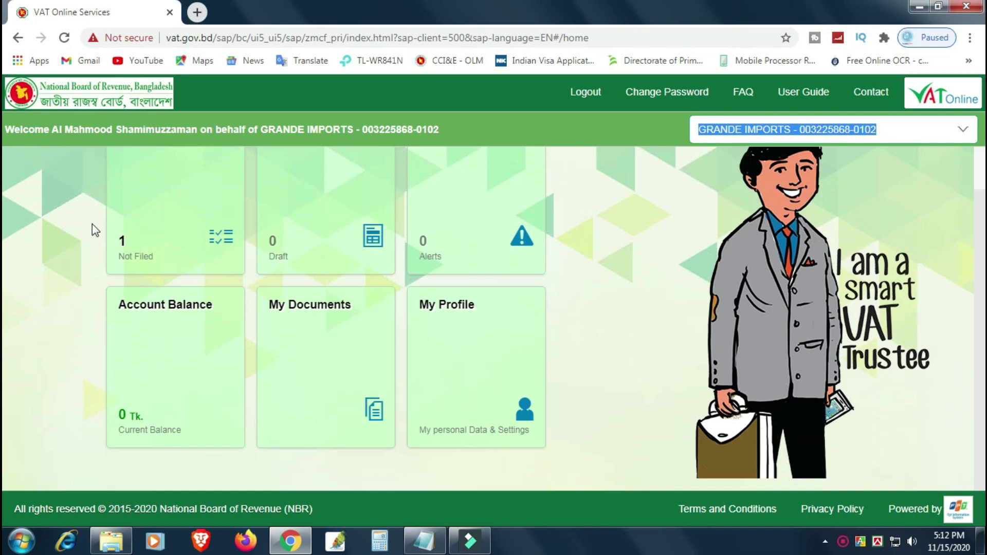
Open the unfiled Mushak - 9.1 Value Added Tax Return for October, 2020 from the filing obligations
click(192, 254)
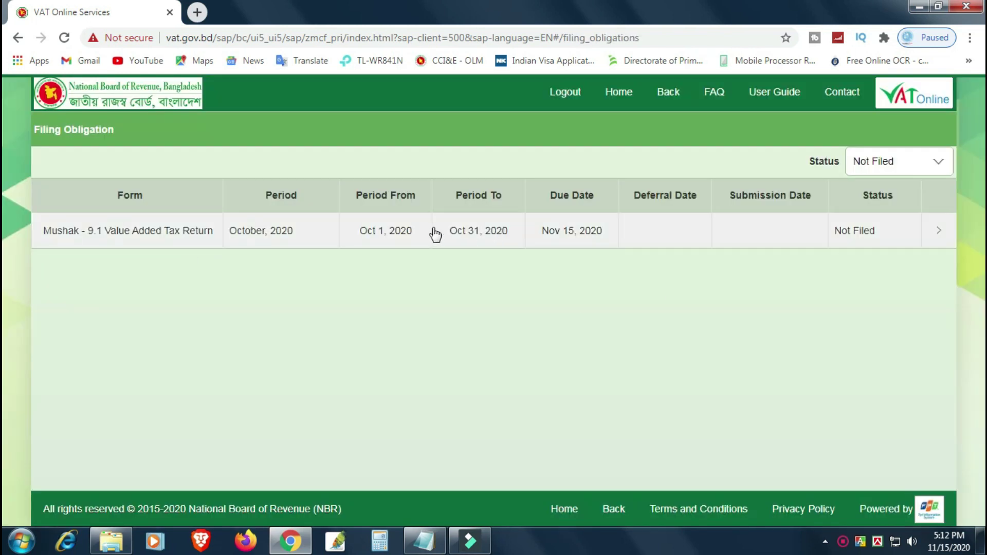
click(936, 235)
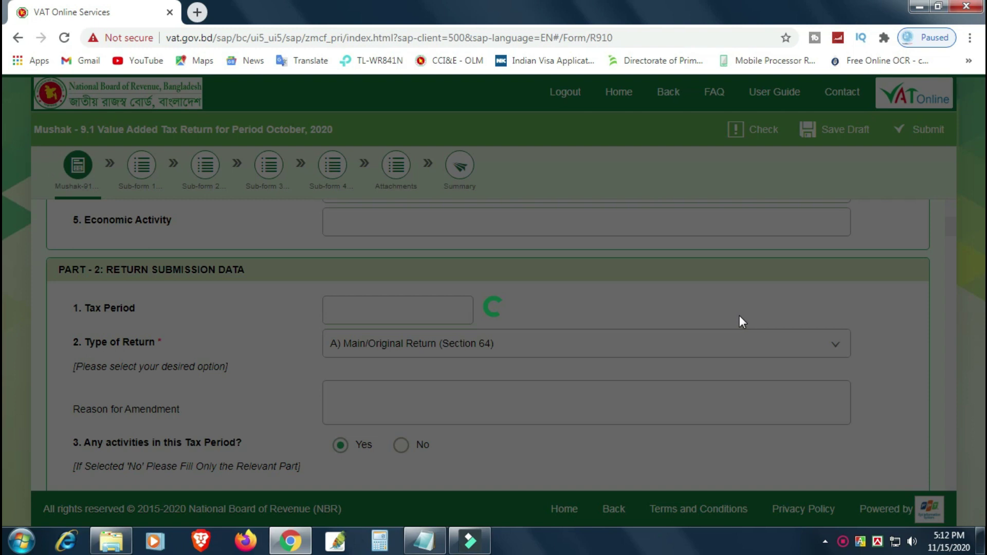
Review the taxpayer's information in Part 1 and the start of the return submission data in Part 2
scroll(650, 342, up, 6)
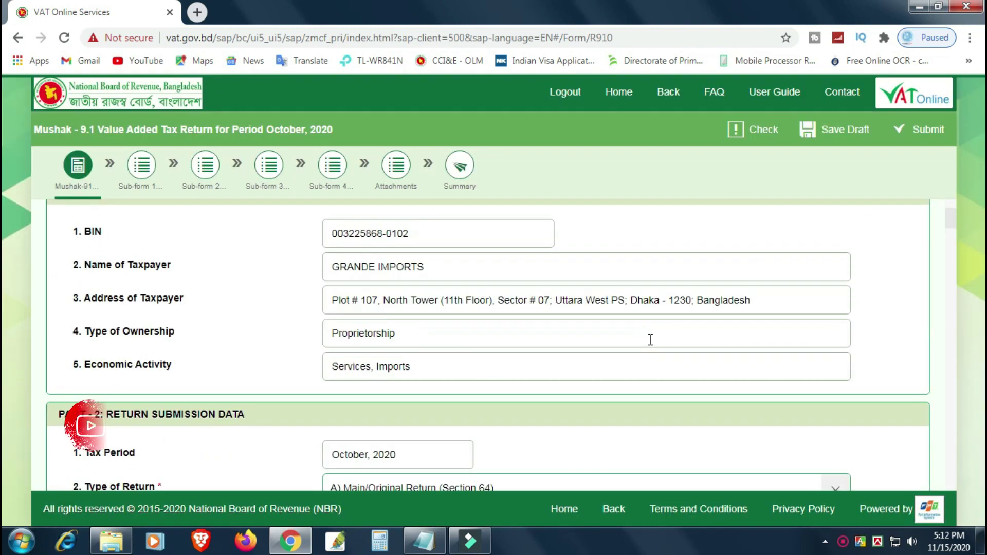
scroll(822, 316, down, 1)
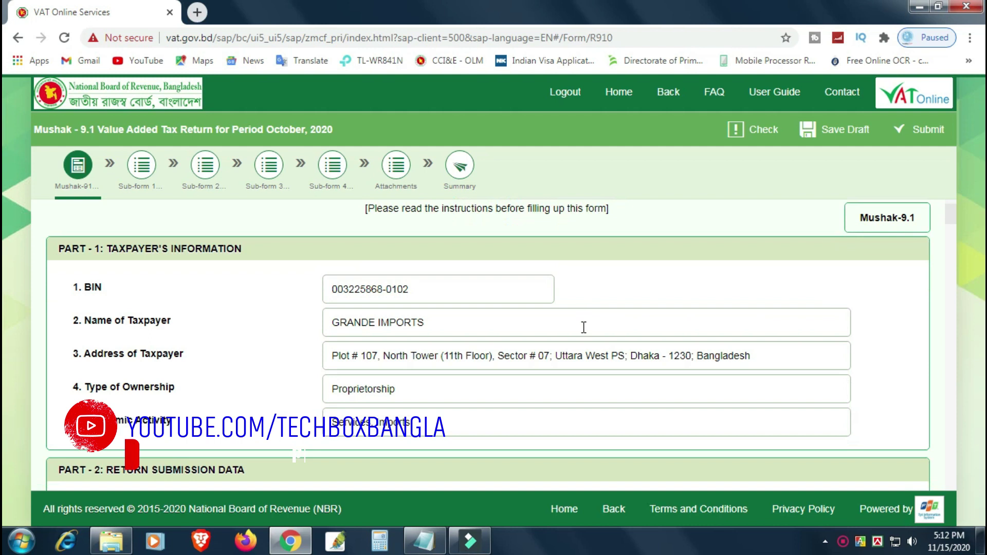
scroll(466, 327, down, 1)
scroll(466, 327, down, 2)
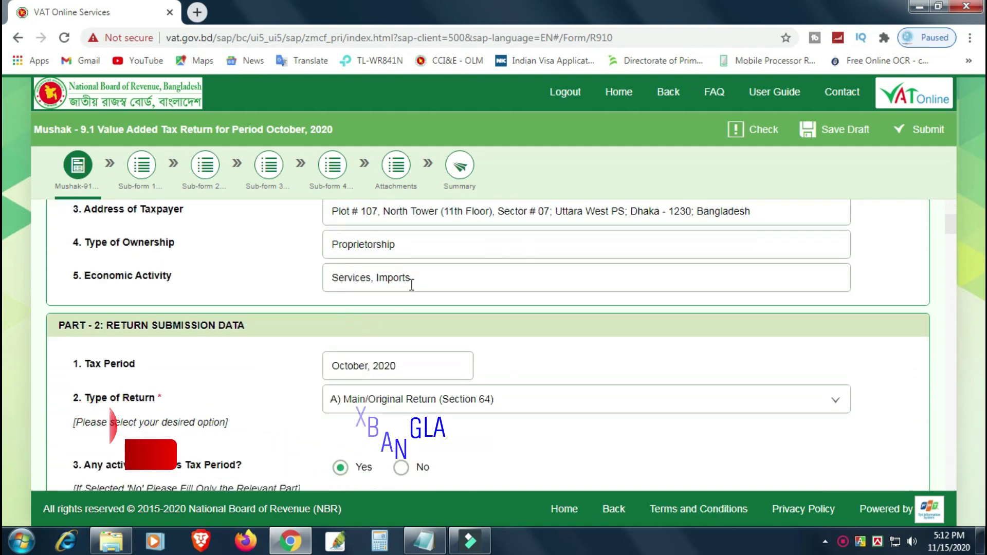
scroll(560, 303, up, 3)
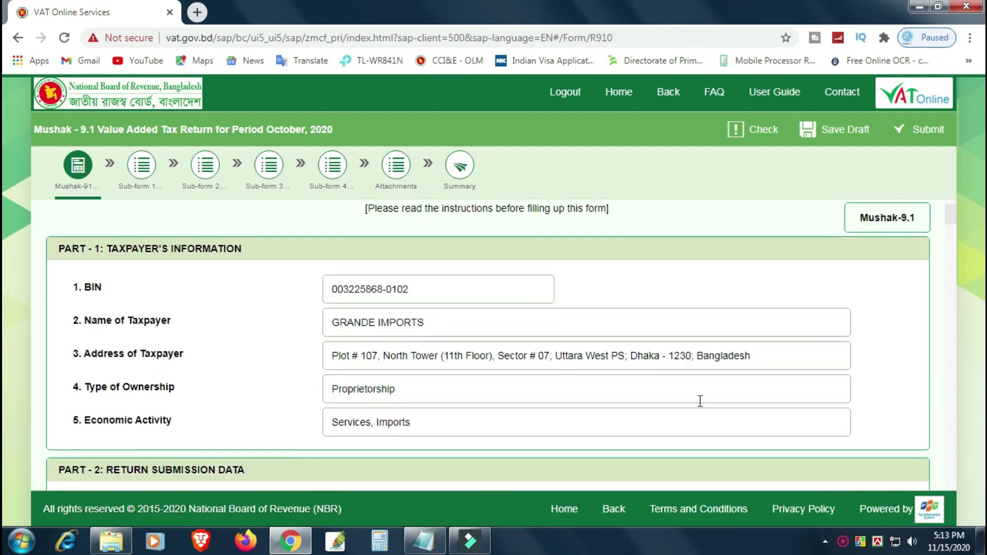
scroll(700, 401, down, 1)
scroll(533, 346, down, 1)
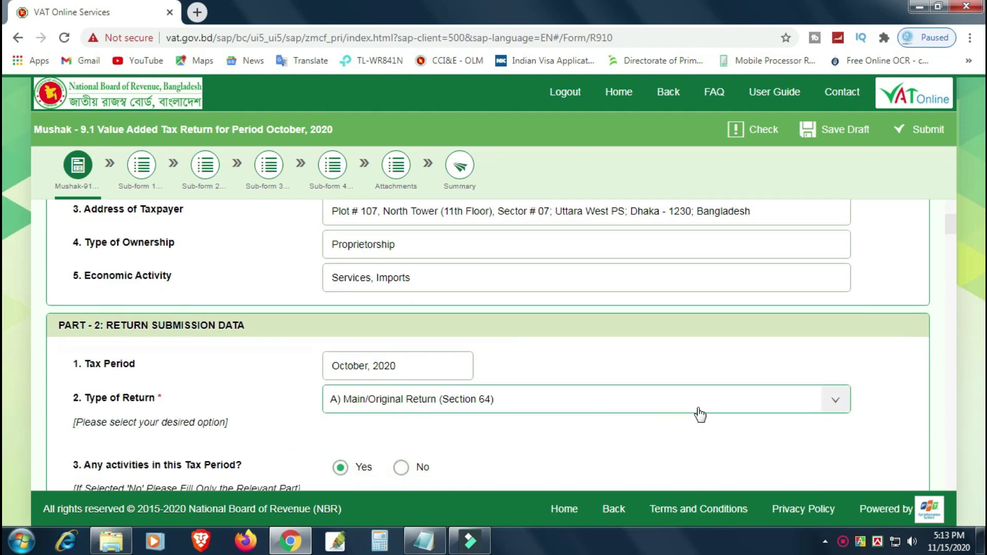
Set the type of return to A) Main/Original Return (Section 64) and answer No to any activities in this tax period
scroll(700, 414, down, 2)
click(828, 264)
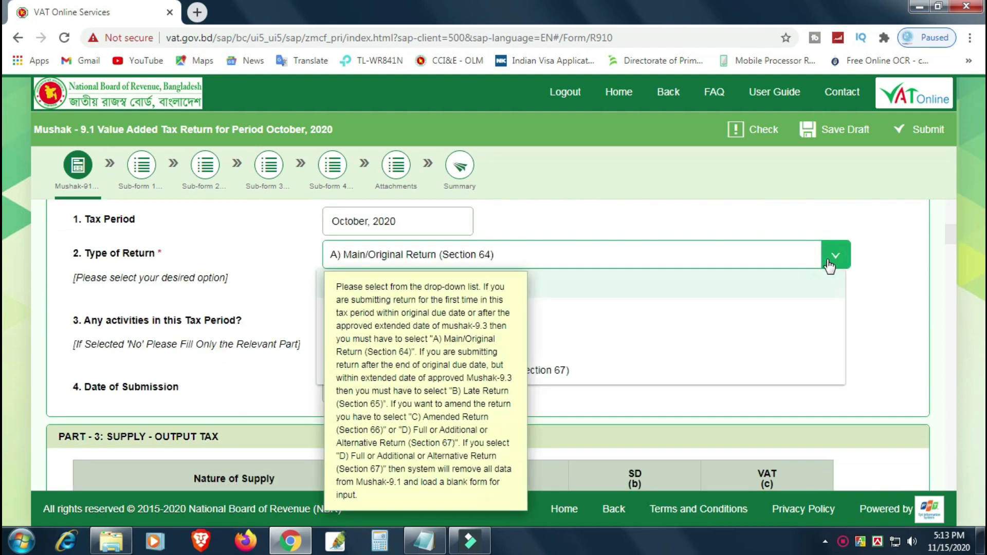
click(741, 259)
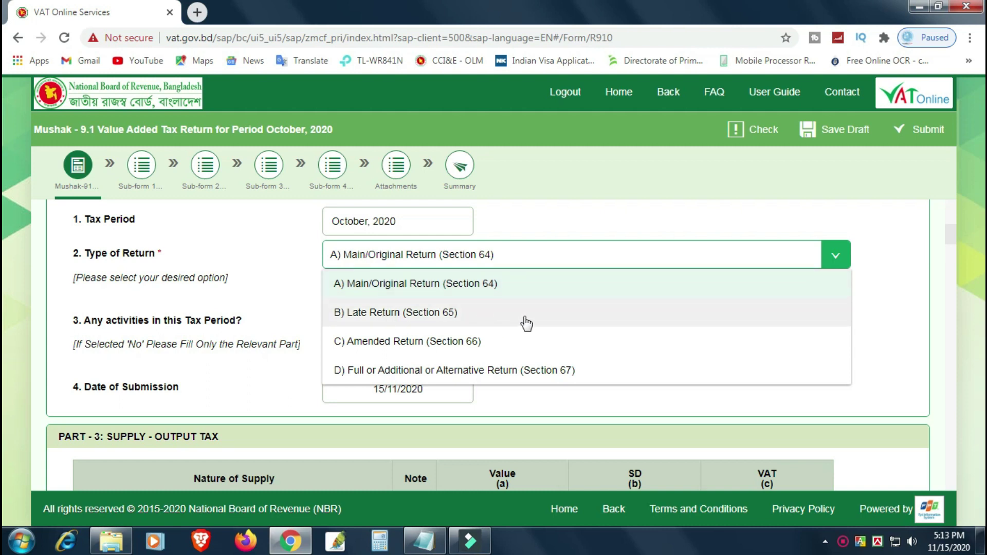
click(474, 292)
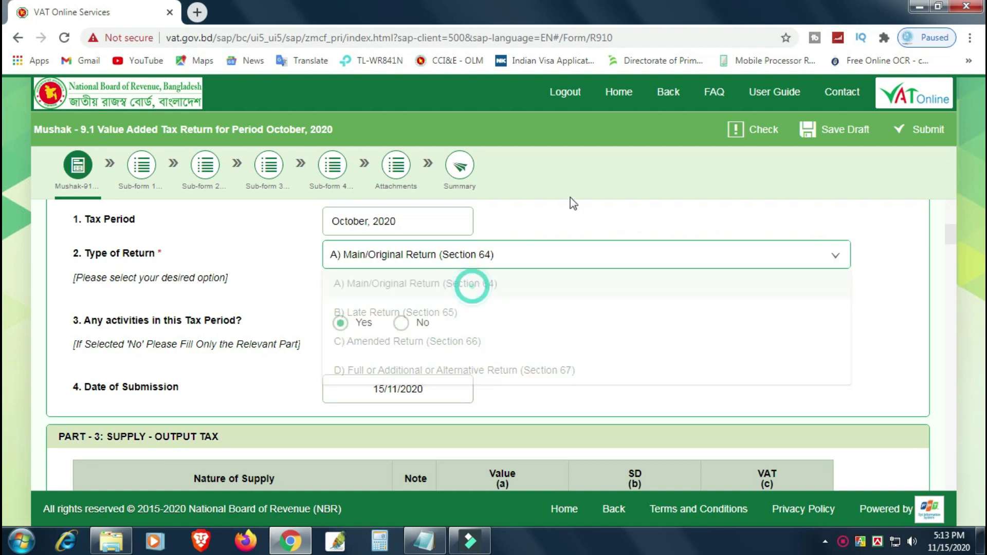
scroll(689, 341, down, 1)
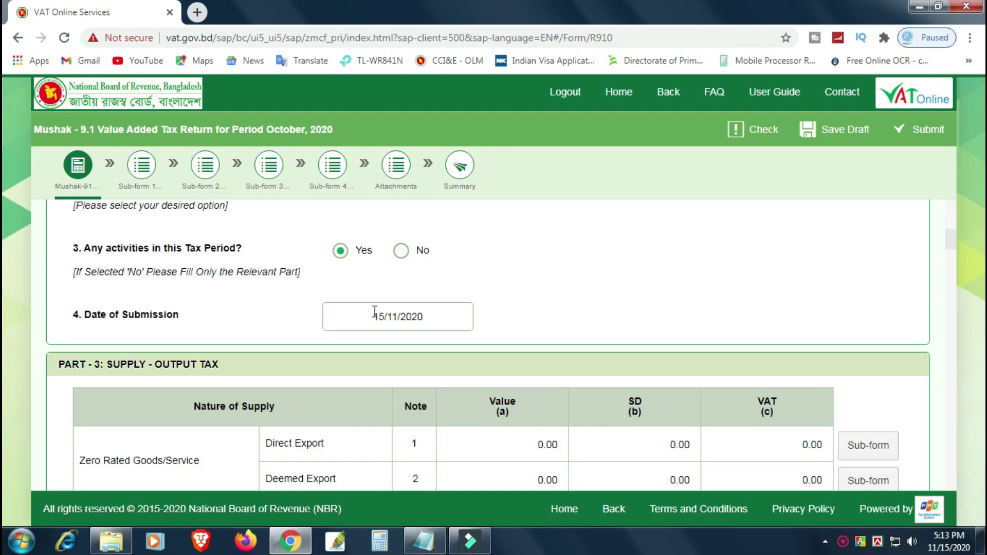
click(400, 251)
Add a row to the Direct Export sub-form of Part 3 and browse the goods code list without choosing a code
scroll(638, 325, down, 3)
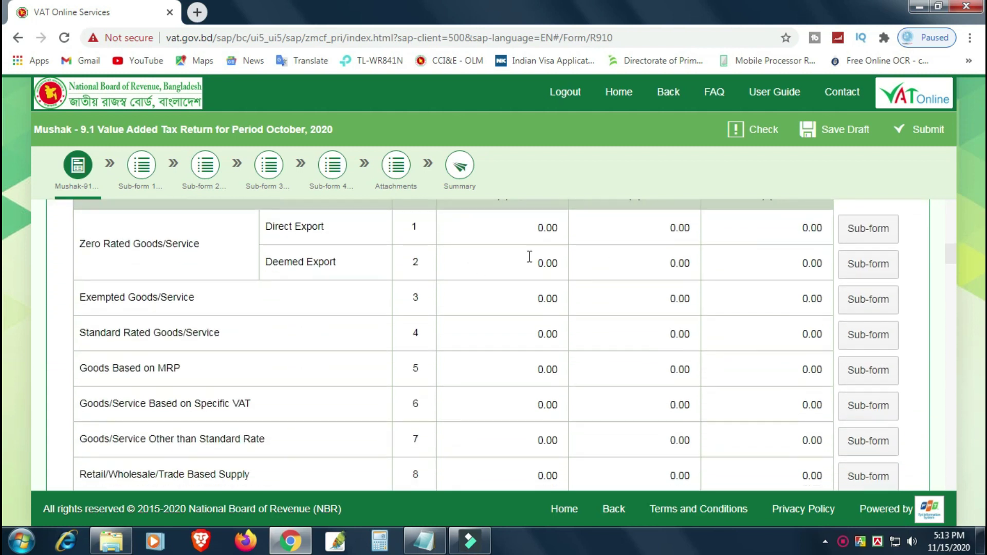
click(870, 227)
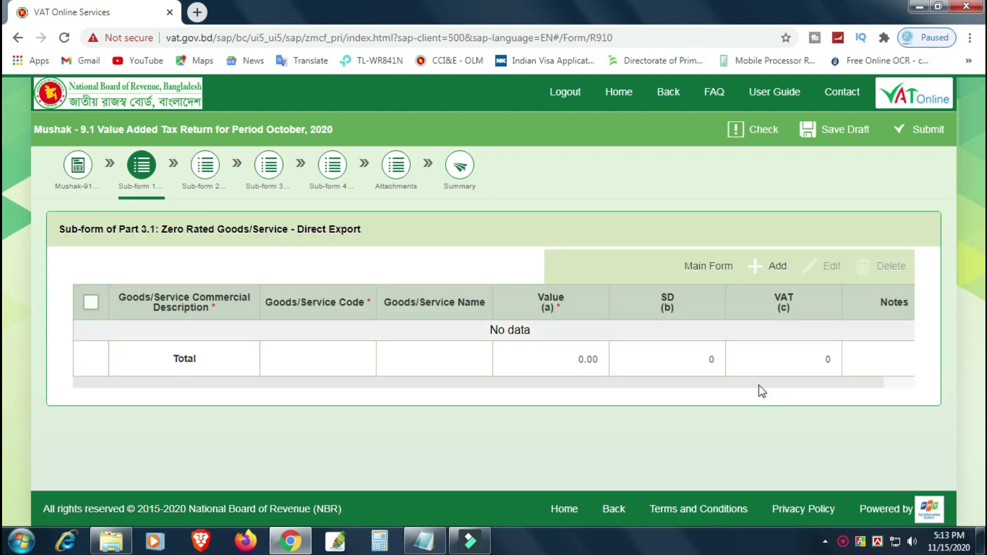
click(774, 265)
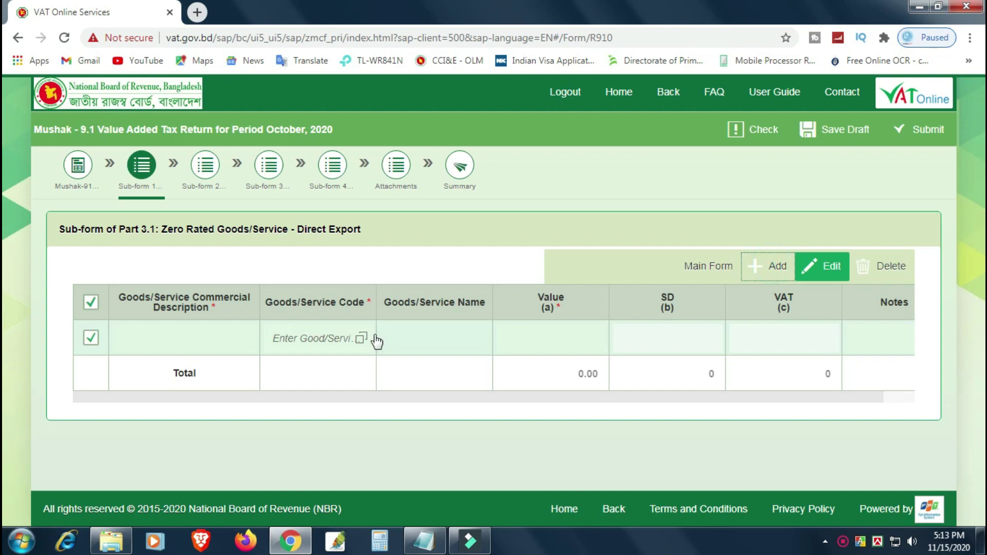
click(361, 338)
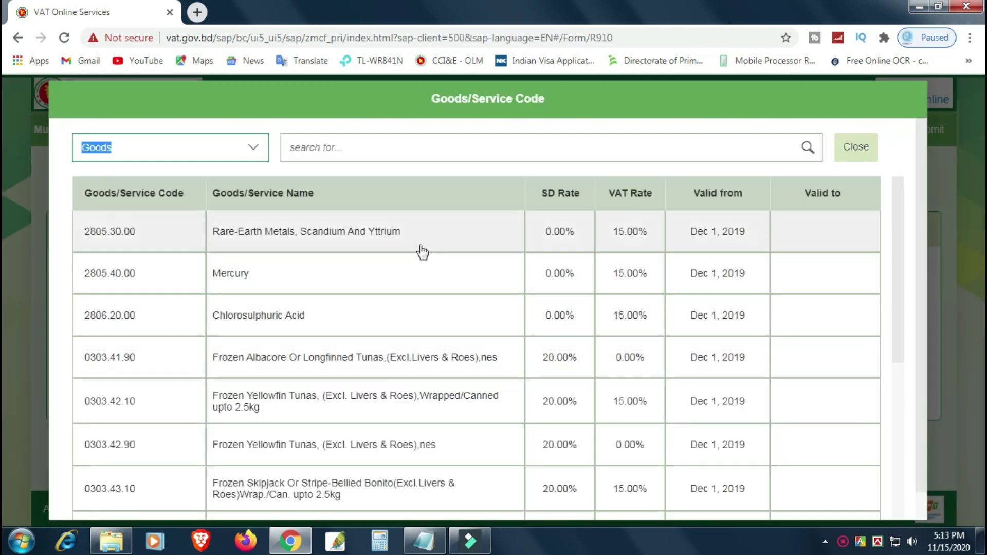
scroll(508, 329, down, 1)
scroll(506, 337, down, 10)
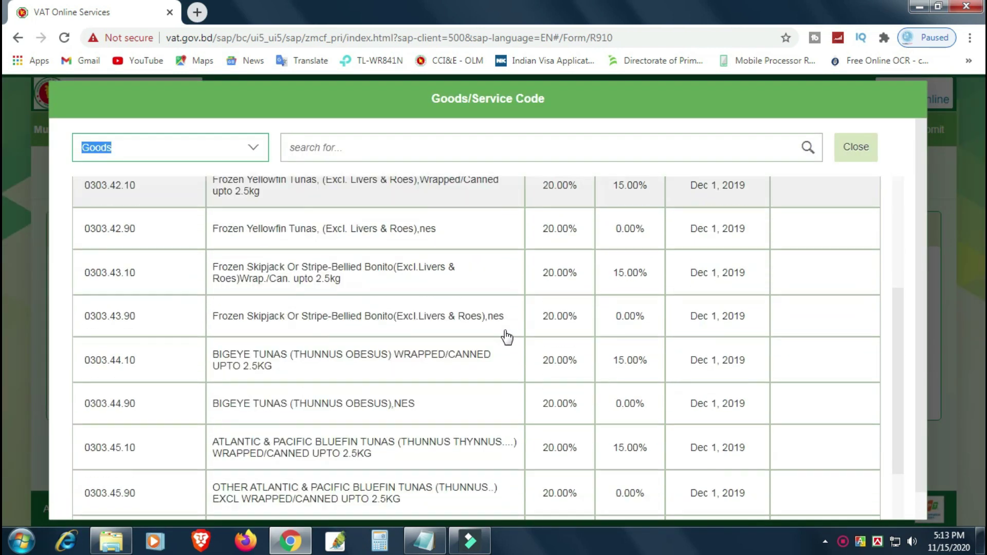
click(847, 165)
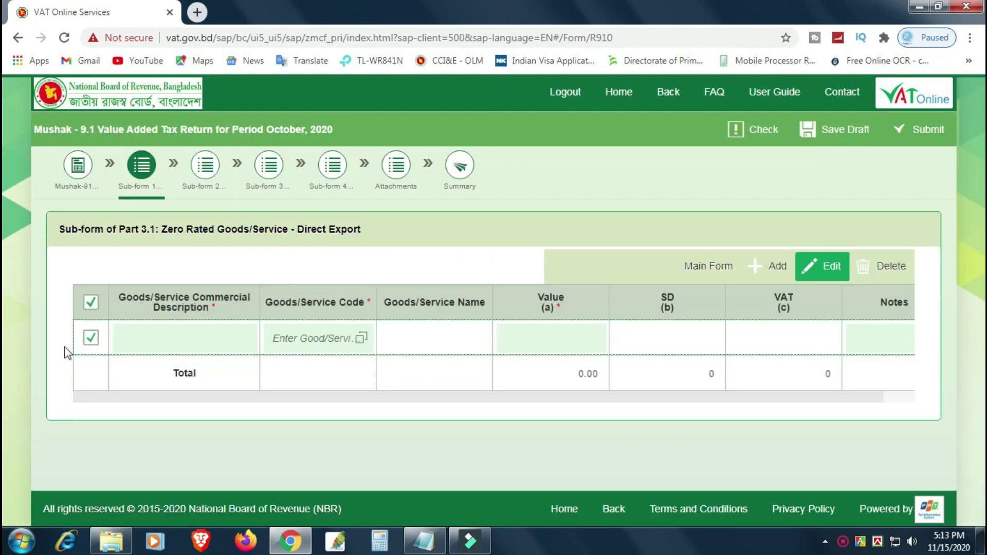
Delete the empty row from the Direct Export sub-form and return to the main form
click(91, 338)
click(91, 338)
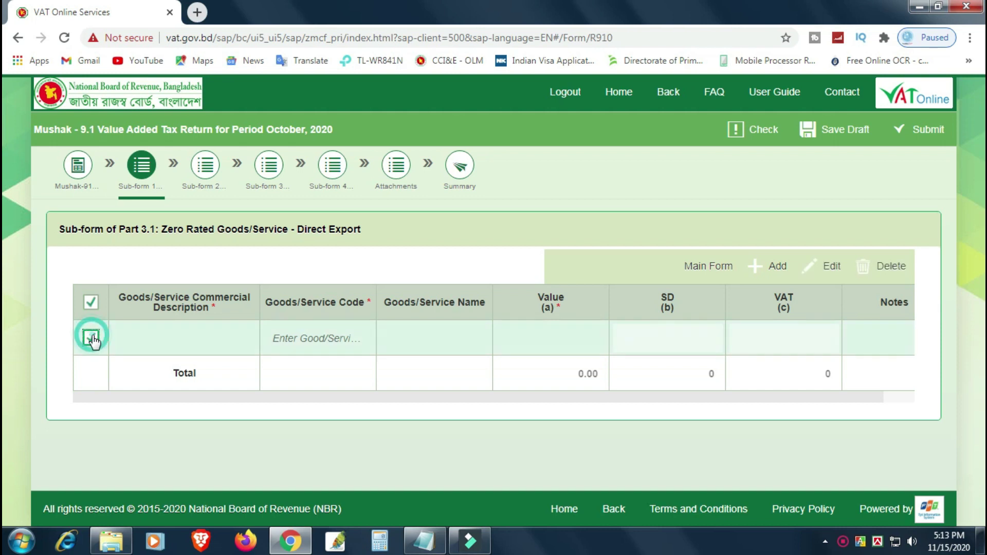
click(895, 272)
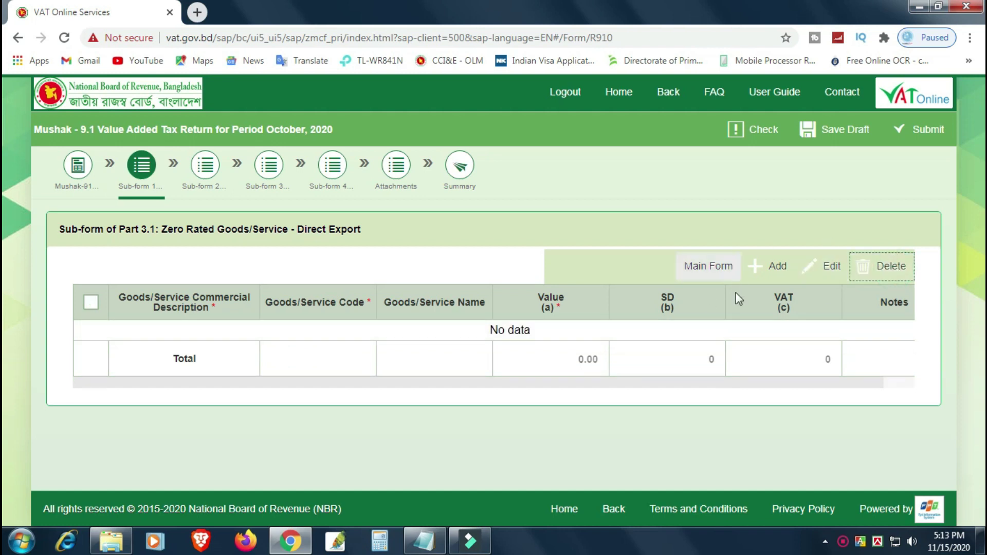
click(709, 266)
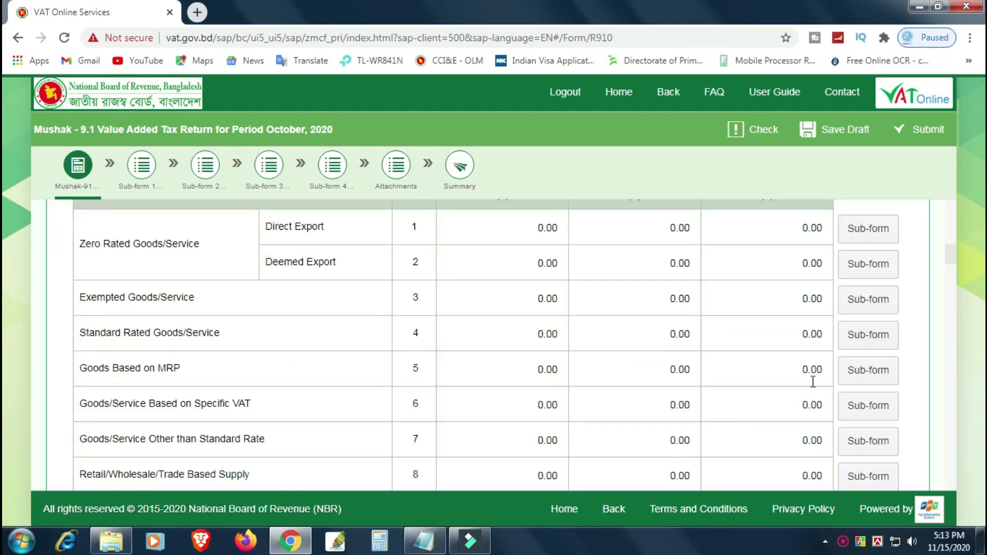
Review the supply output tax rows in Part 3 and the purchase input tax notes and rows in Part 4
scroll(635, 301, up, 1)
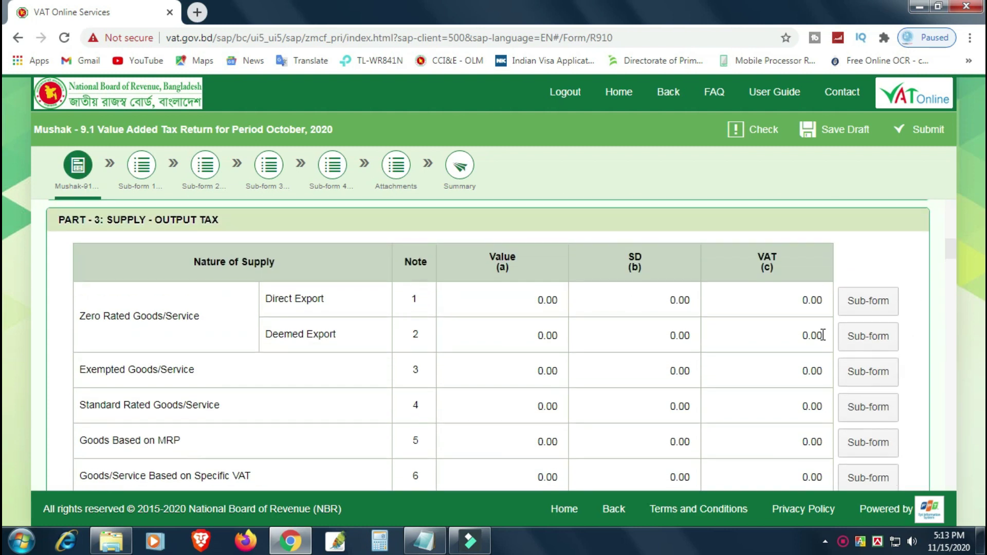
scroll(925, 333, down, 2)
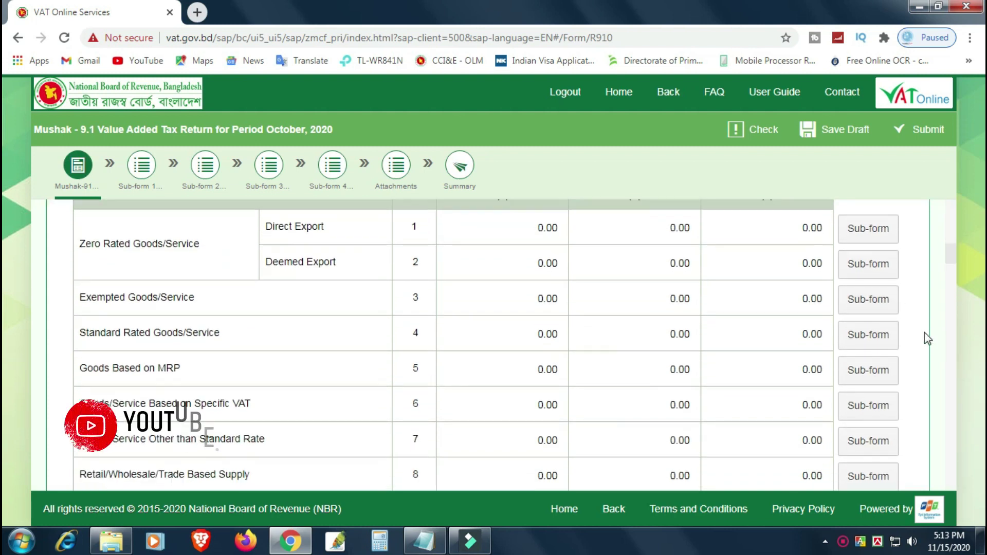
scroll(923, 336, down, 2)
scroll(922, 344, down, 2)
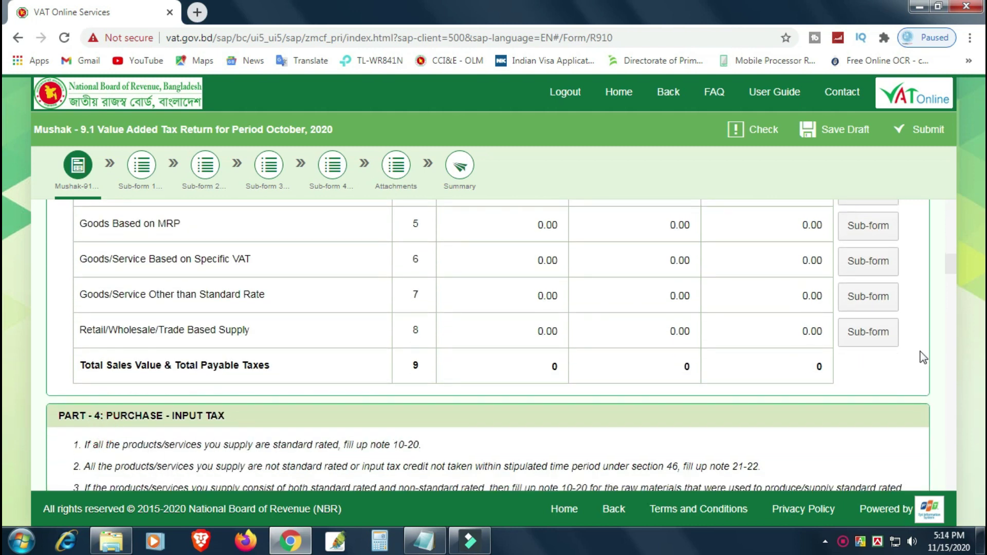
scroll(923, 357, down, 9)
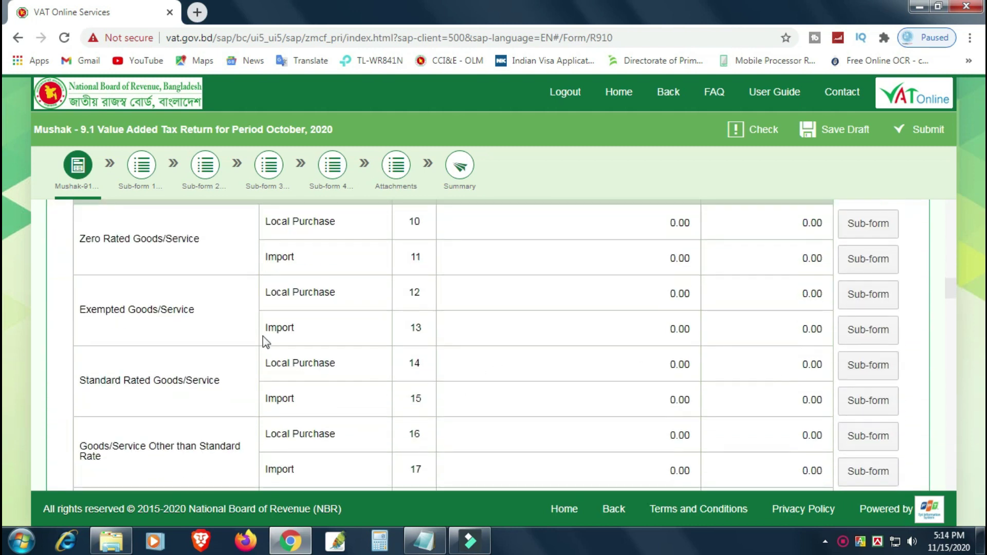
scroll(251, 283, up, 3)
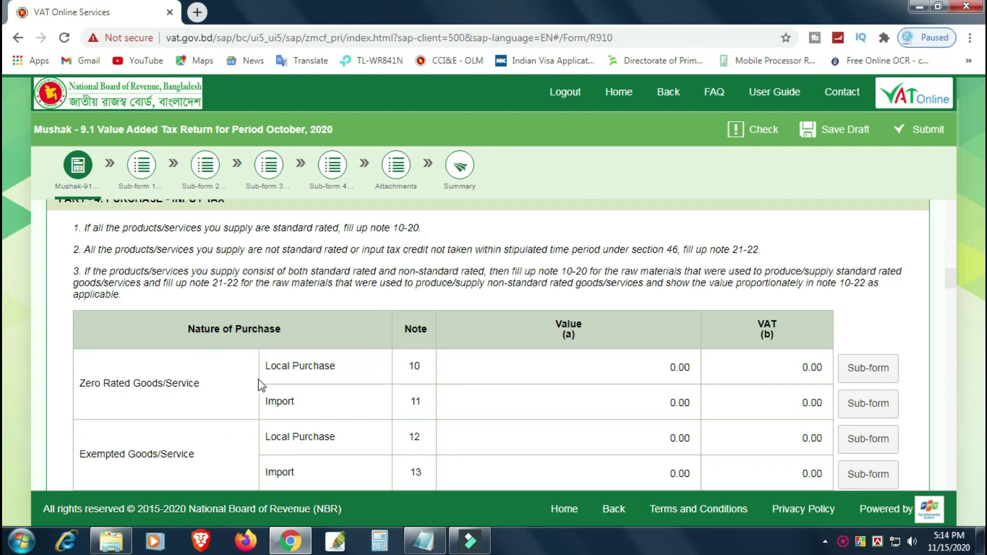
scroll(747, 377, down, 2)
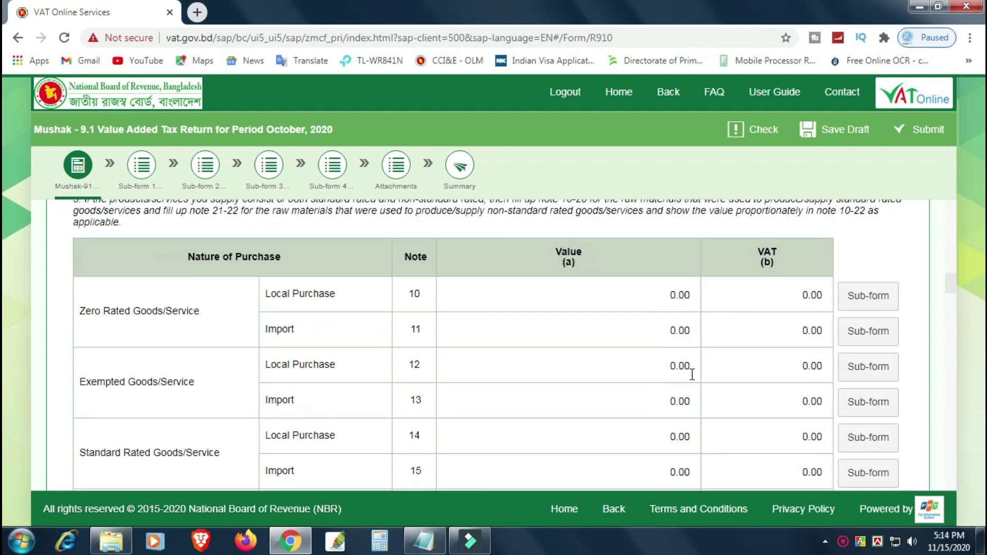
scroll(721, 354, down, 3)
scroll(762, 346, down, 4)
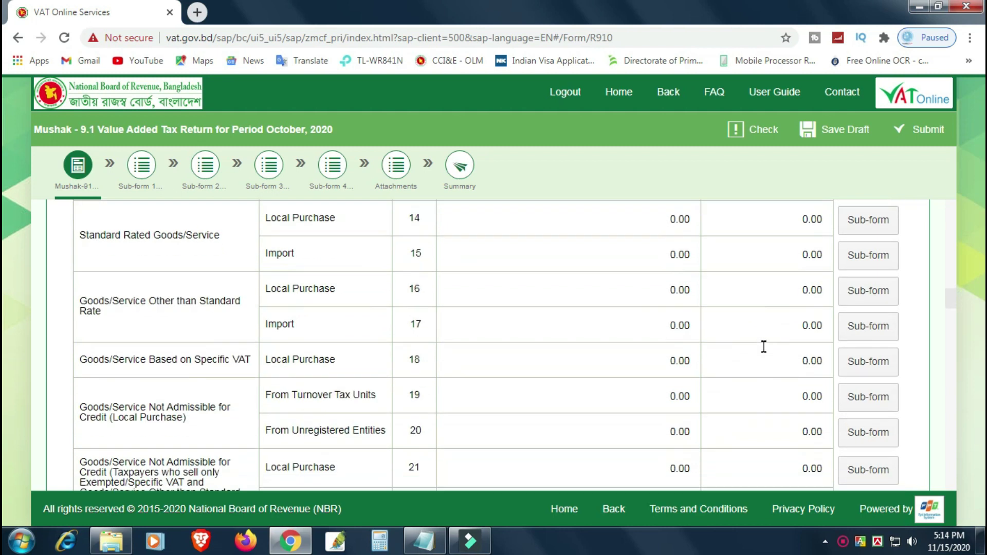
scroll(766, 349, up, 2)
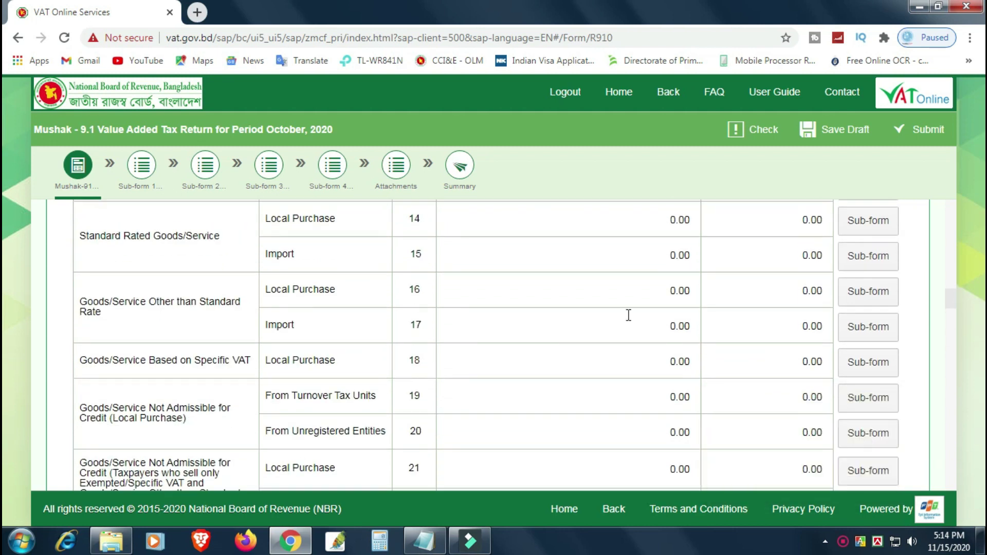
Look over the Part 4 purchase rows and check the return for errors
scroll(807, 325, up, 2)
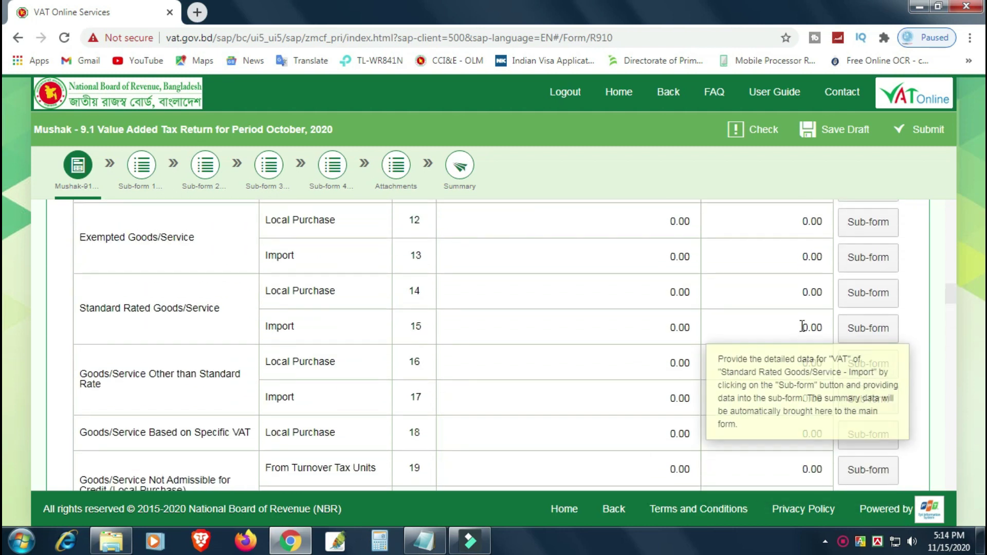
scroll(802, 328, up, 3)
scroll(802, 327, up, 1)
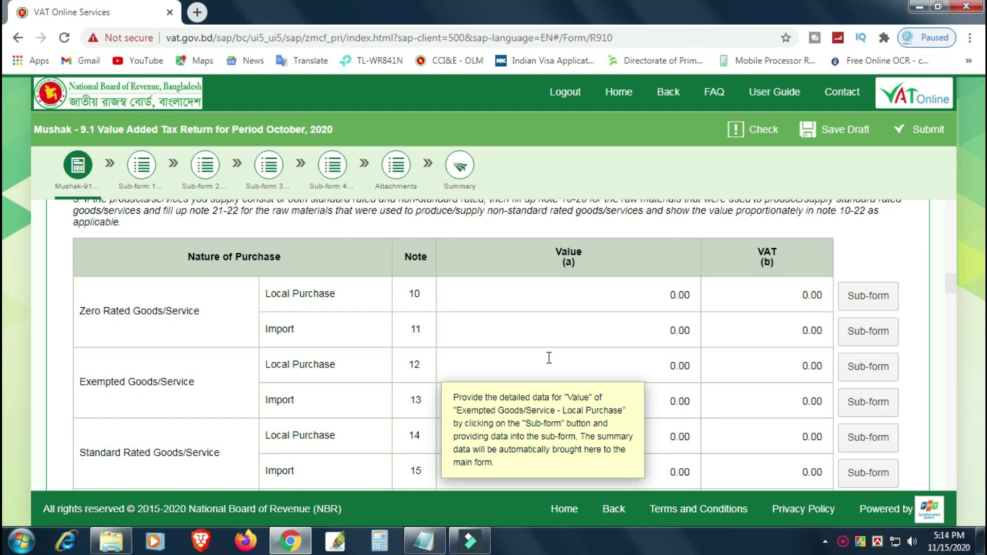
scroll(675, 323, down, 5)
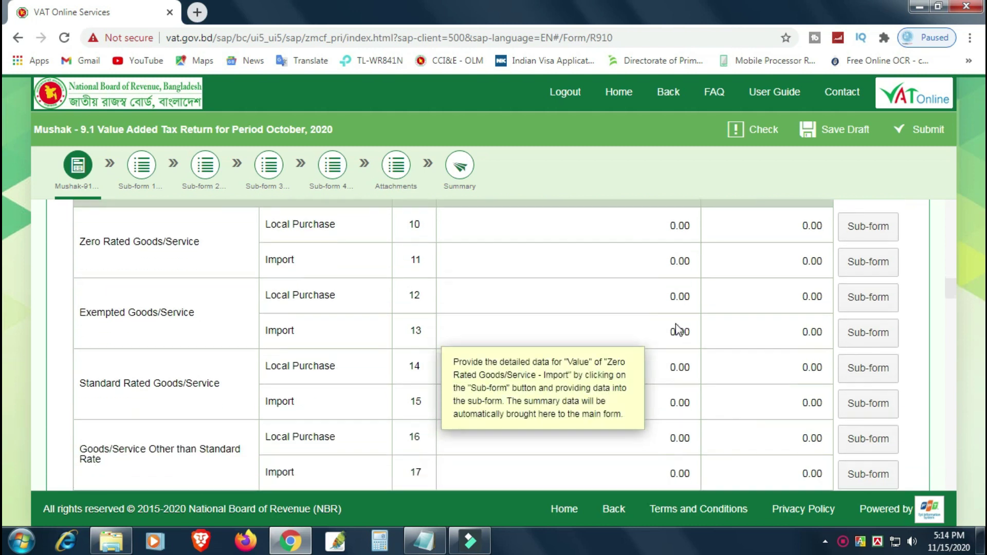
scroll(691, 335, down, 6)
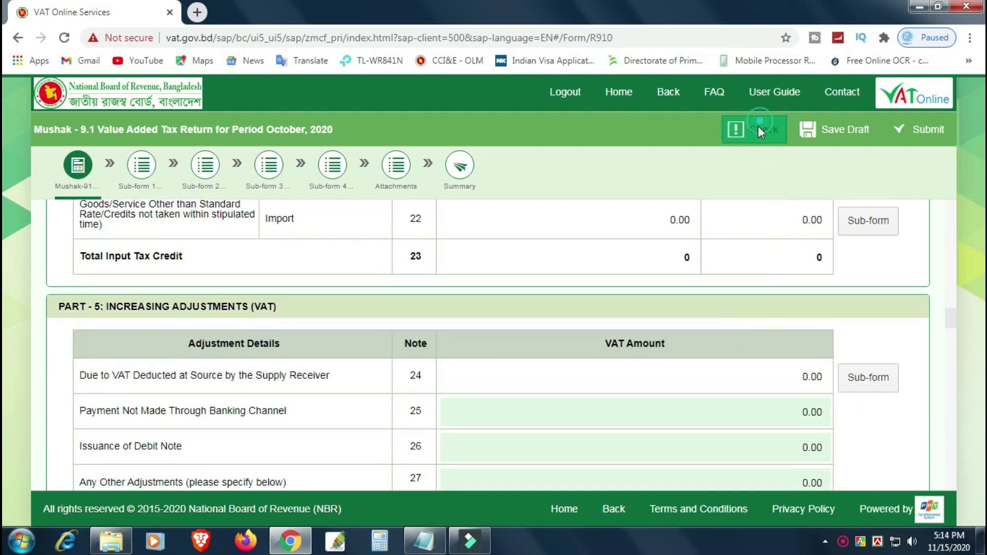
click(760, 129)
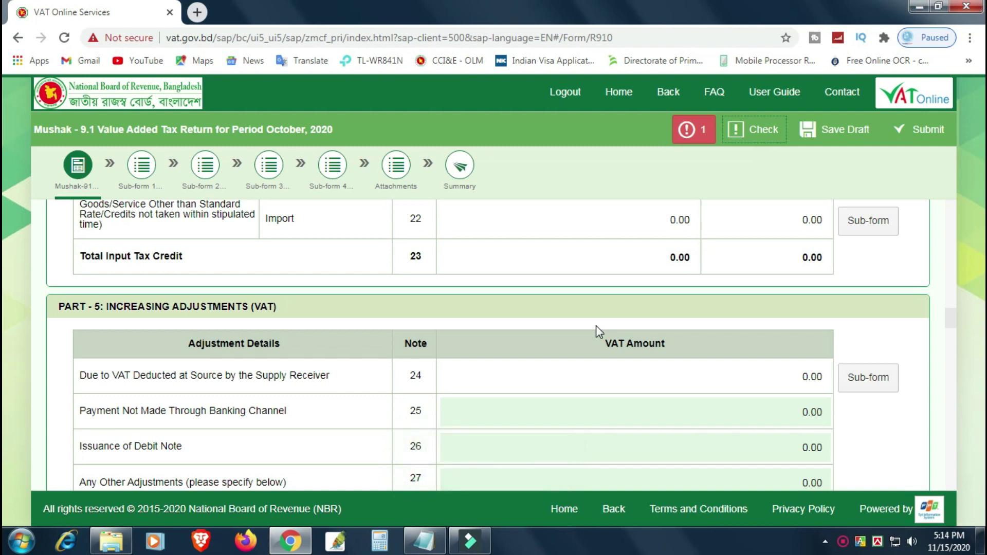
Review the taxpayer information and return submission data in Parts 1 and 2, and read the return's error message list
scroll(596, 332, up, 15)
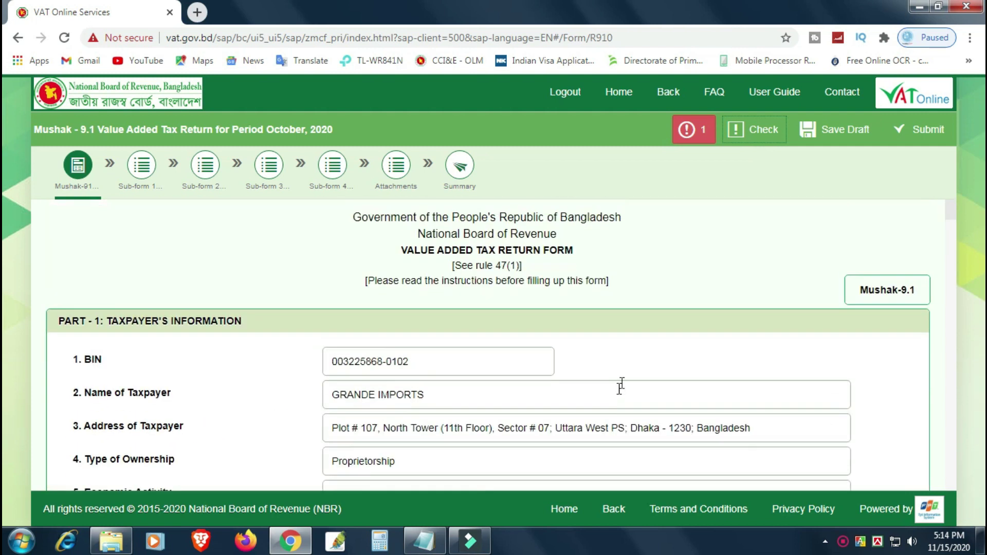
scroll(619, 389, down, 4)
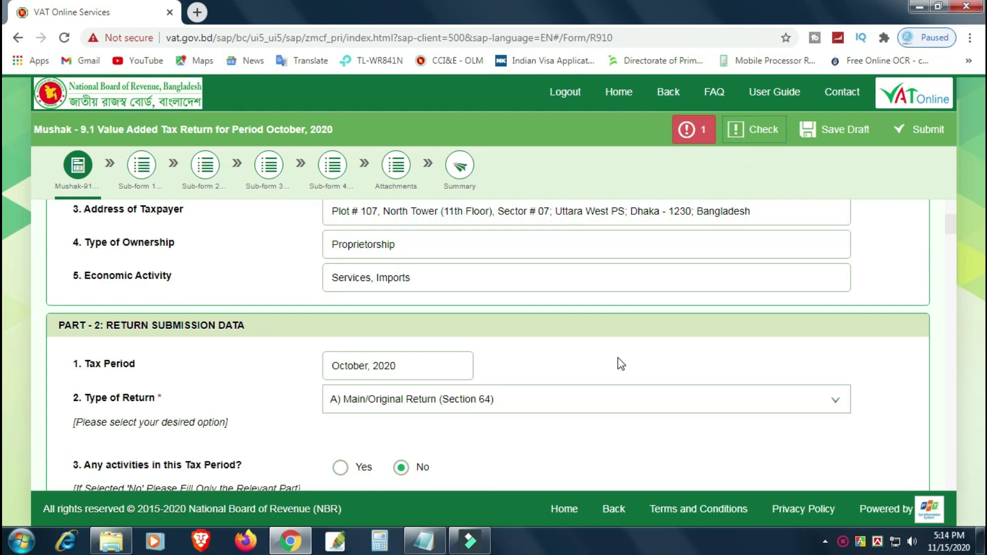
scroll(652, 407, up, 1)
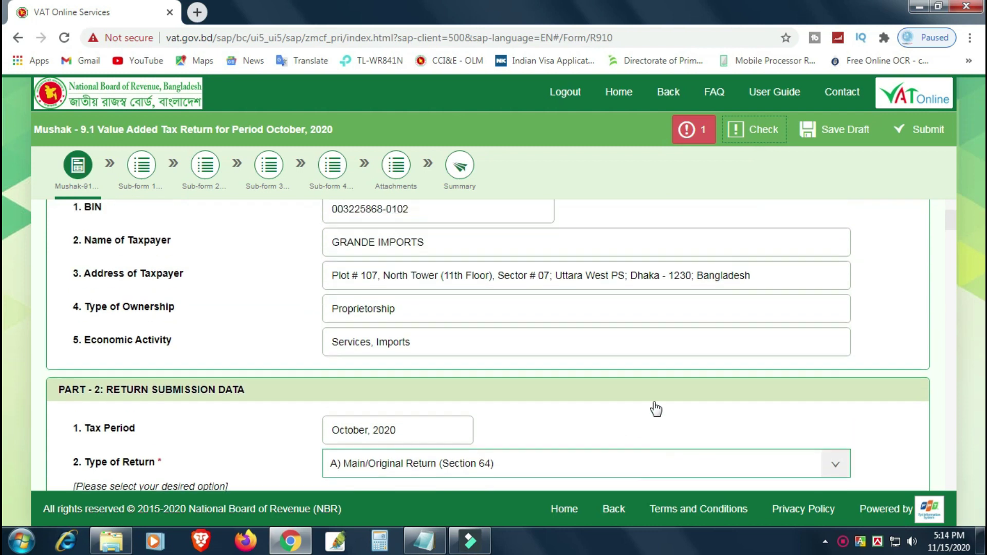
scroll(663, 370, down, 5)
click(687, 128)
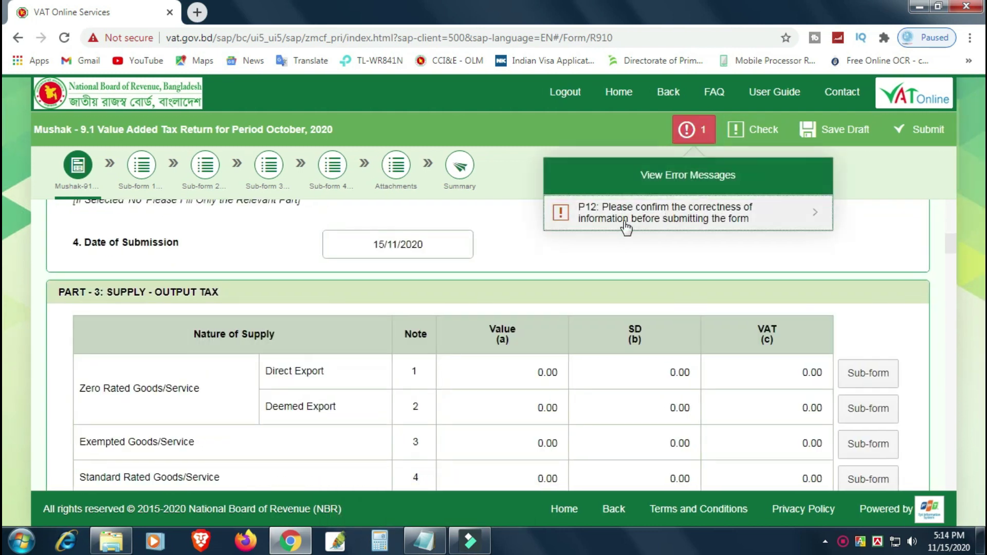
click(571, 274)
Accept the Part 12 declaration that all information provided in the return form is complete, true and accurate
scroll(679, 370, down, 15)
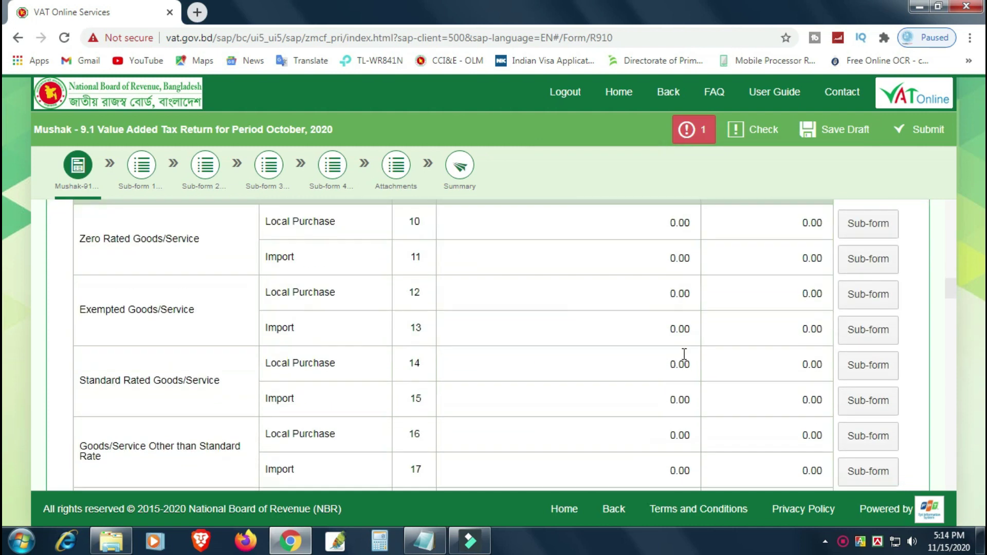
scroll(679, 380, down, 7)
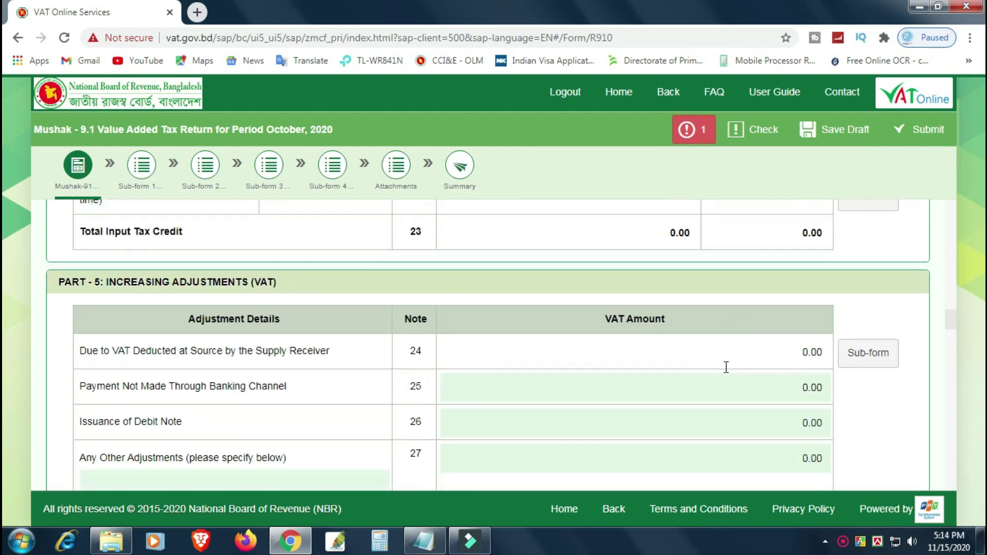
scroll(872, 381, down, 1)
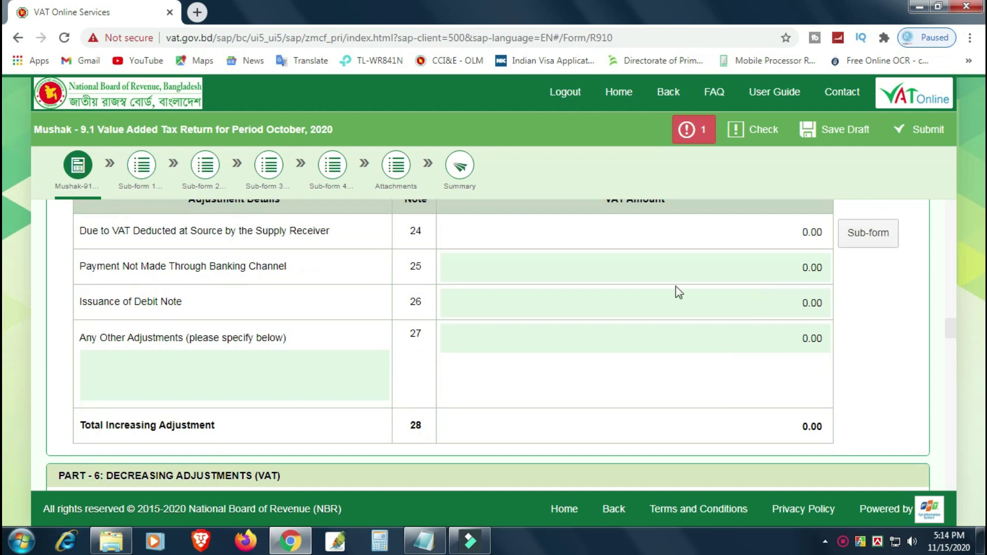
scroll(906, 354, down, 5)
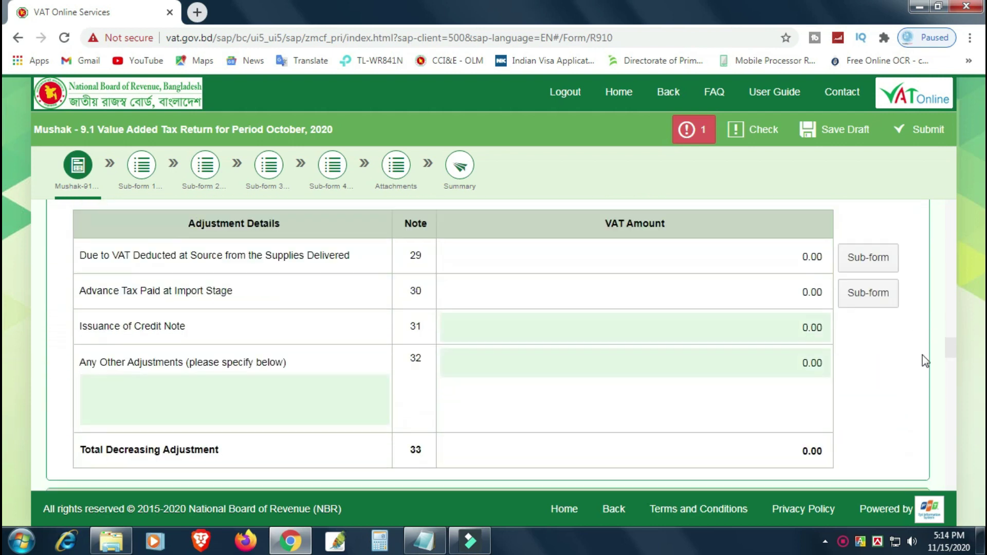
scroll(923, 356, down, 10)
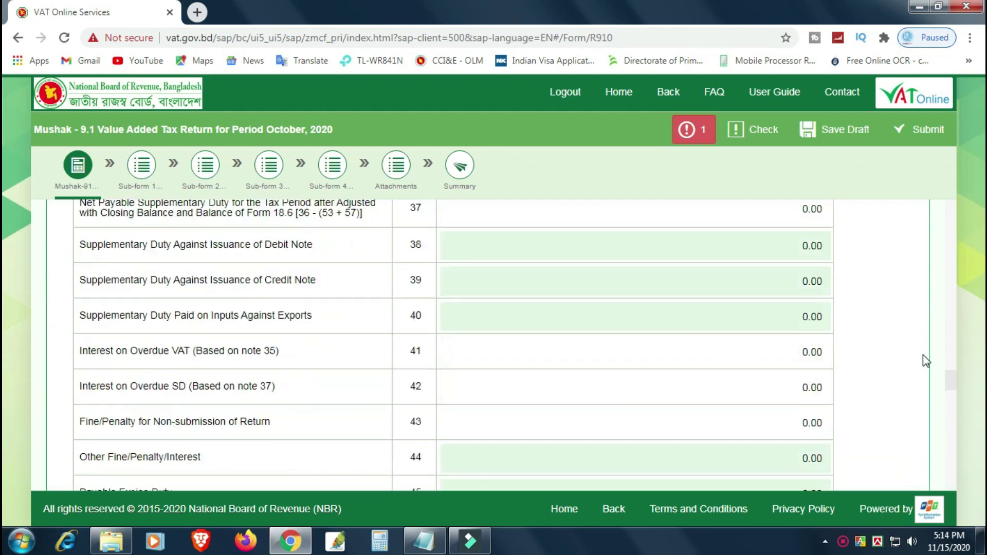
scroll(924, 355, down, 10)
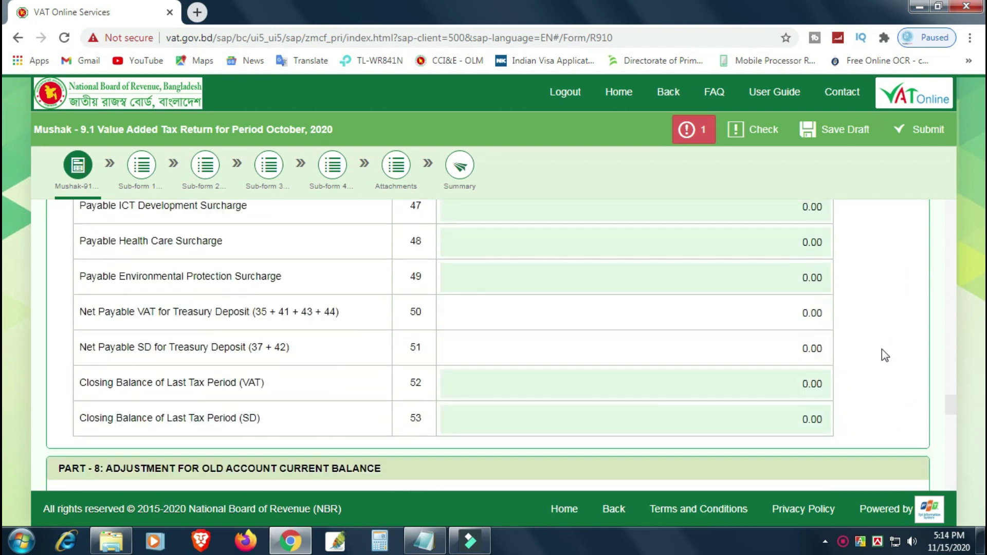
scroll(885, 356, down, 10)
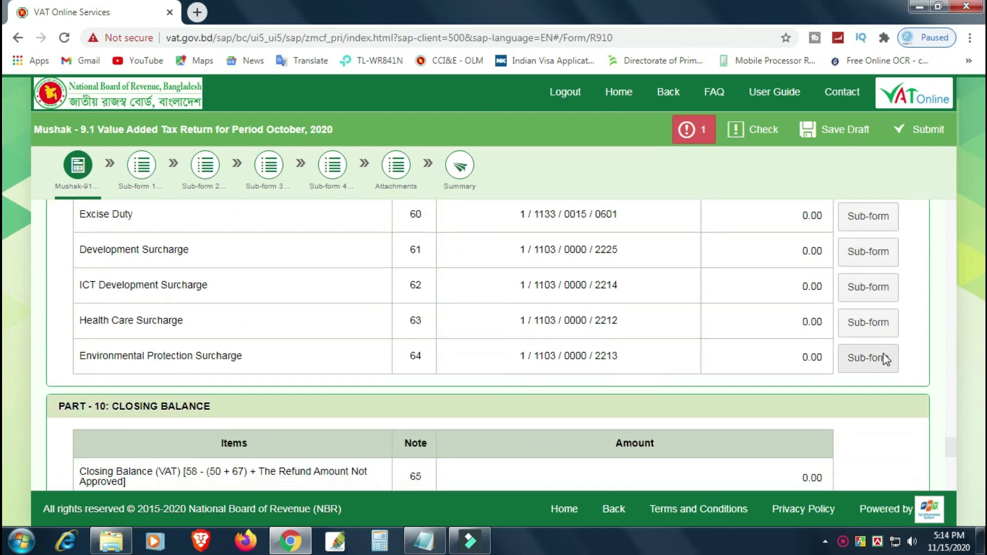
scroll(895, 366, down, 4)
scroll(904, 336, up, 3)
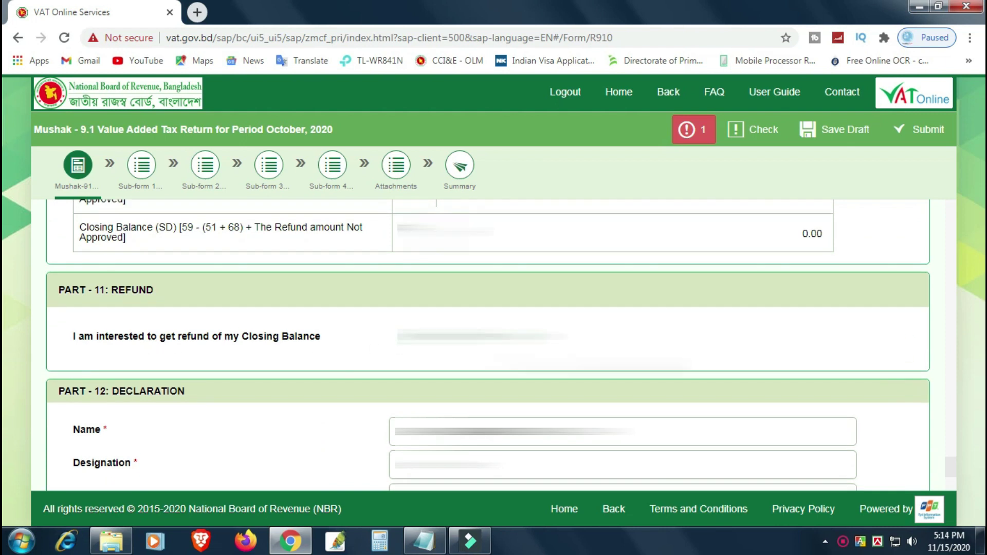
scroll(487, 343, down, 4)
click(81, 392)
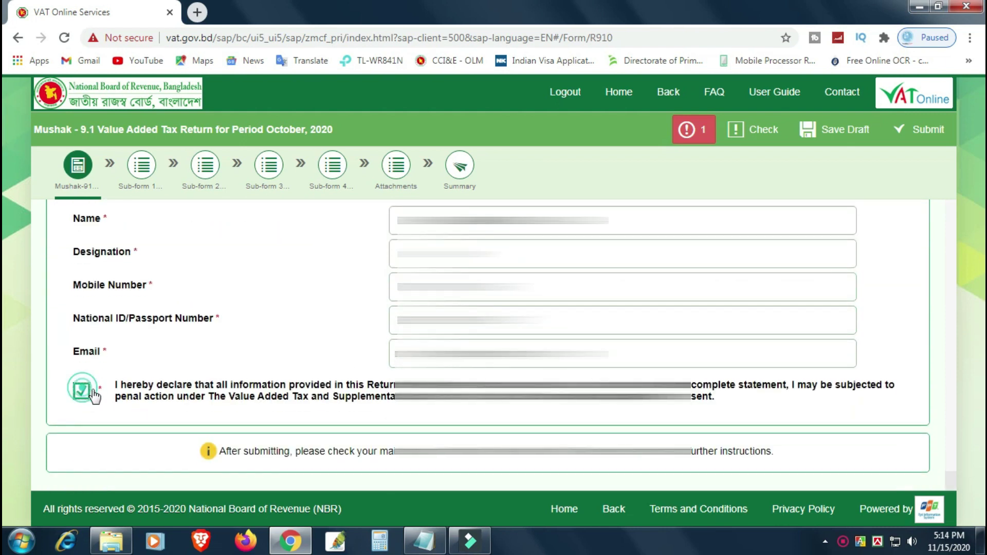
Check the return for errors again and save it as a draft
click(765, 127)
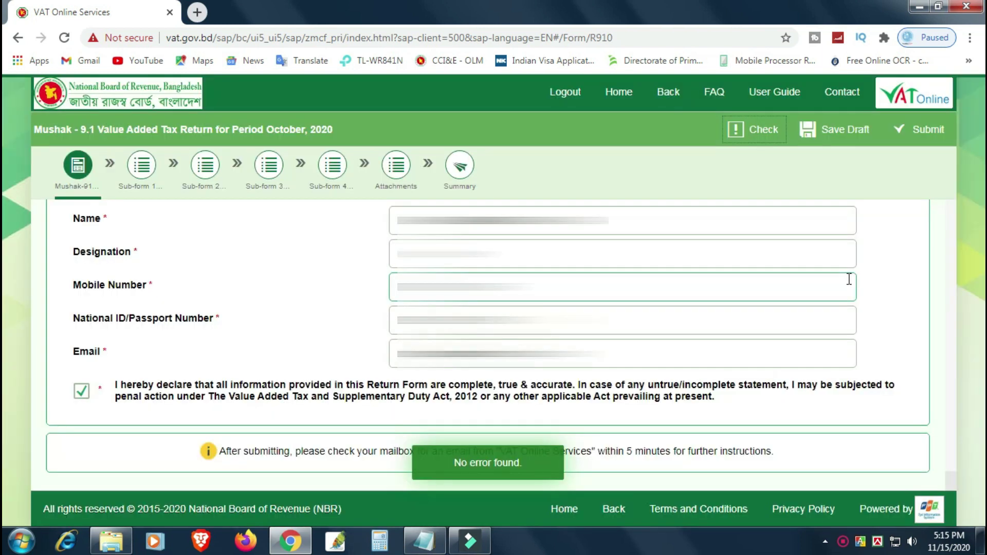
click(848, 279)
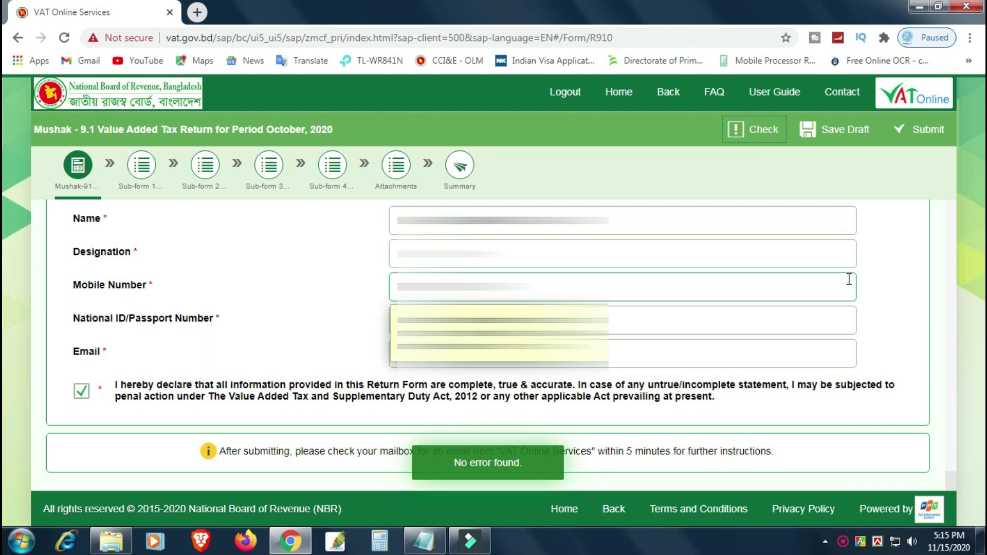
click(837, 132)
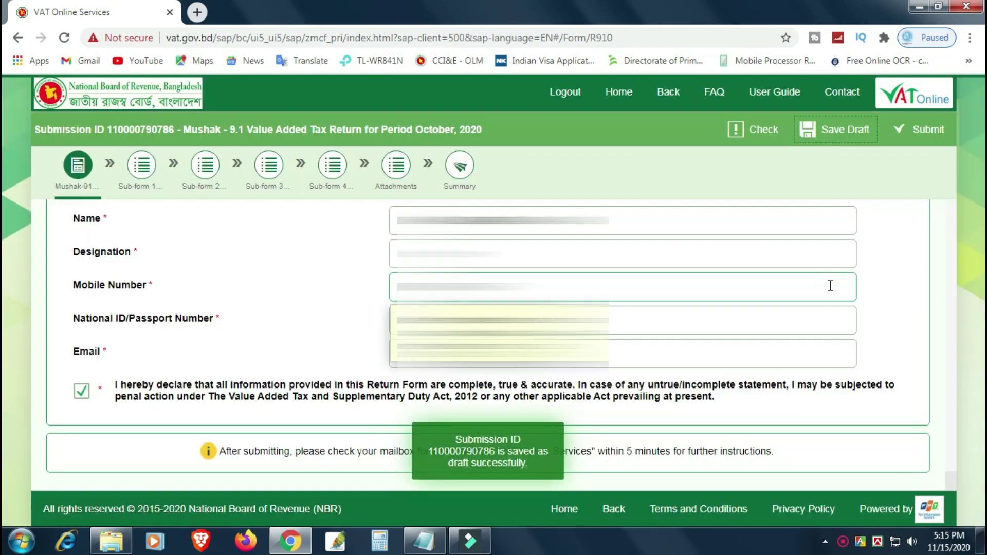
Copy the draft-saved message with its submission ID to the end of IRC Reg.txt in Notepad, and return to the VAT form in Chrome
drag(457, 439, 536, 472)
key(ctrl+c)
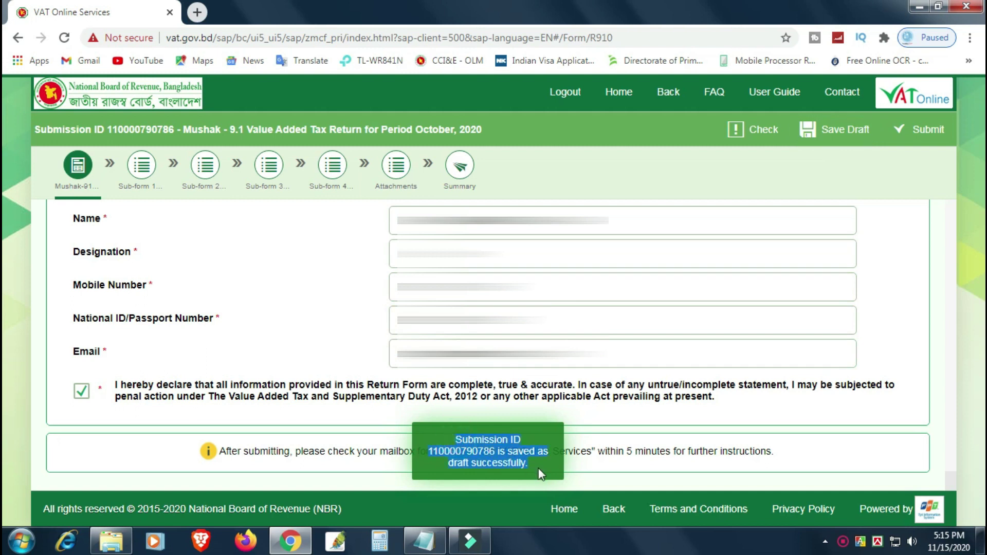
click(425, 541)
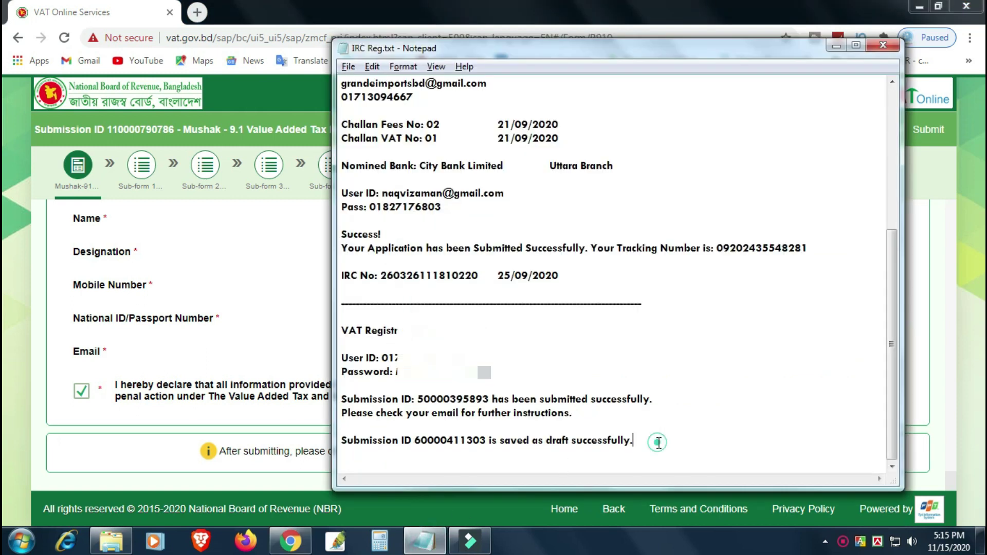
scroll(673, 423, down, 1)
key(Return)
key(Return)
key(ctrl+v)
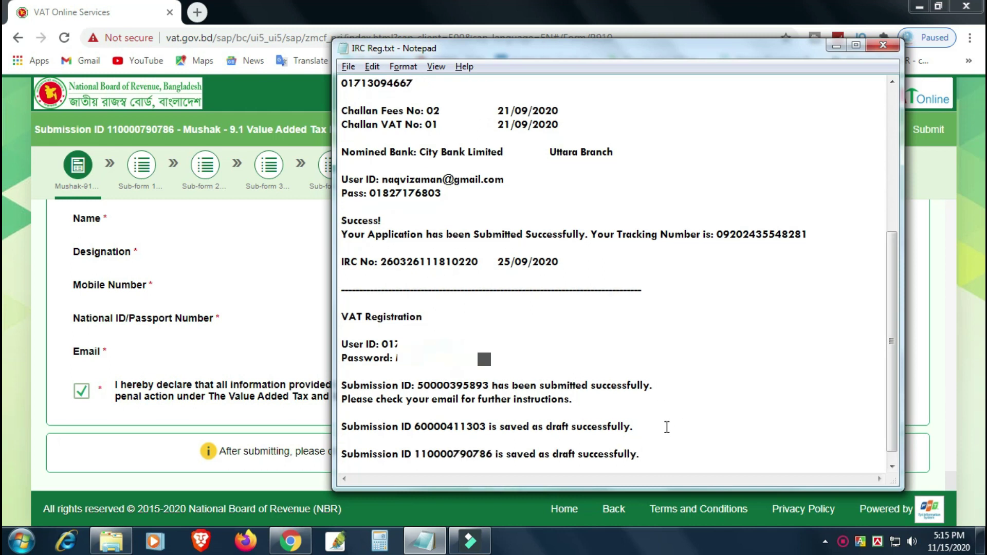
click(283, 306)
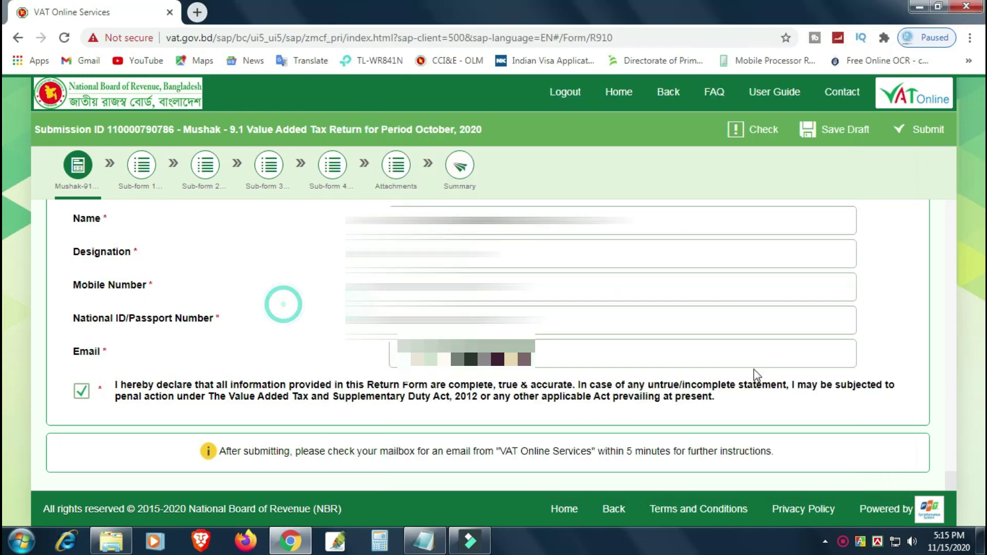
Go through sub-forms 1 to 4 of the saved return to examine their entries
scroll(785, 370, up, 1)
scroll(782, 364, up, 15)
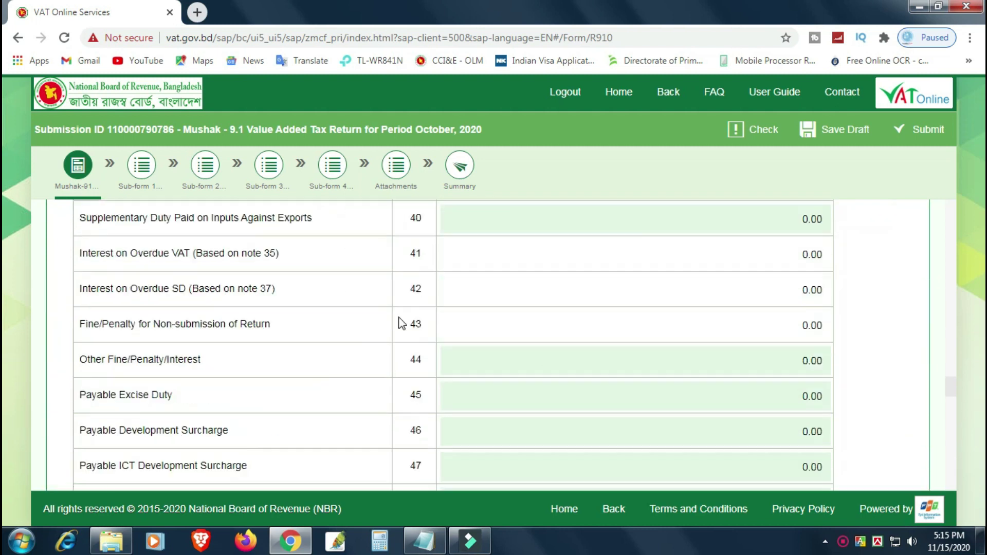
click(141, 169)
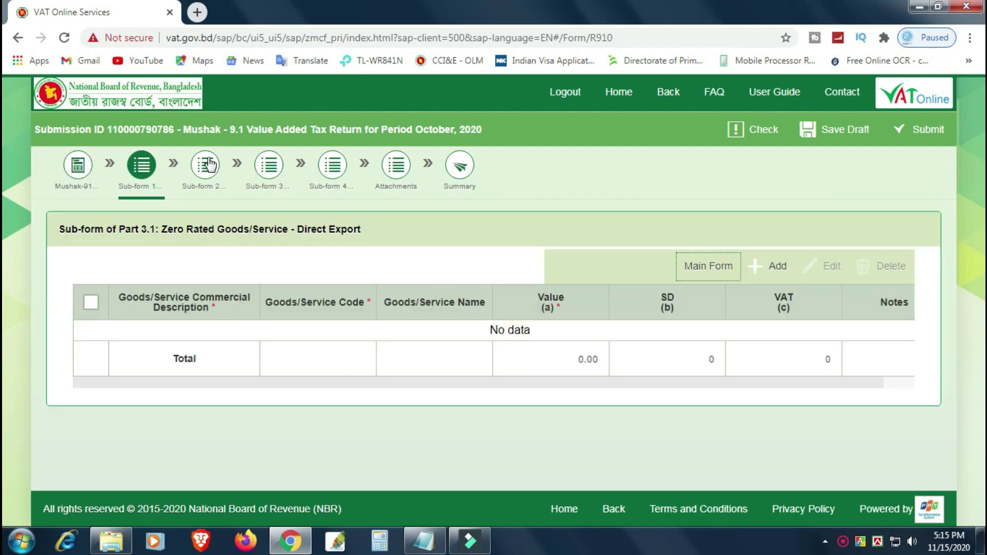
click(208, 165)
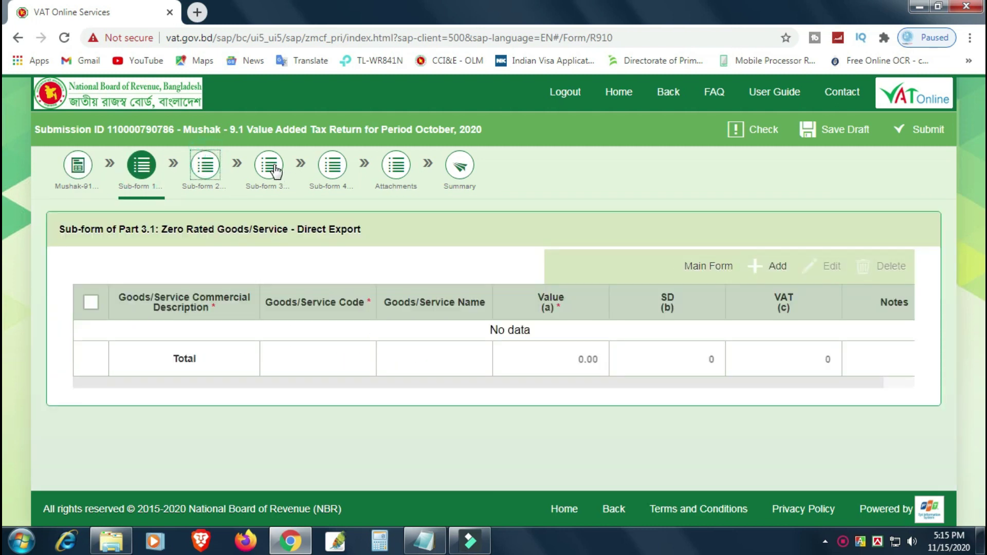
click(276, 170)
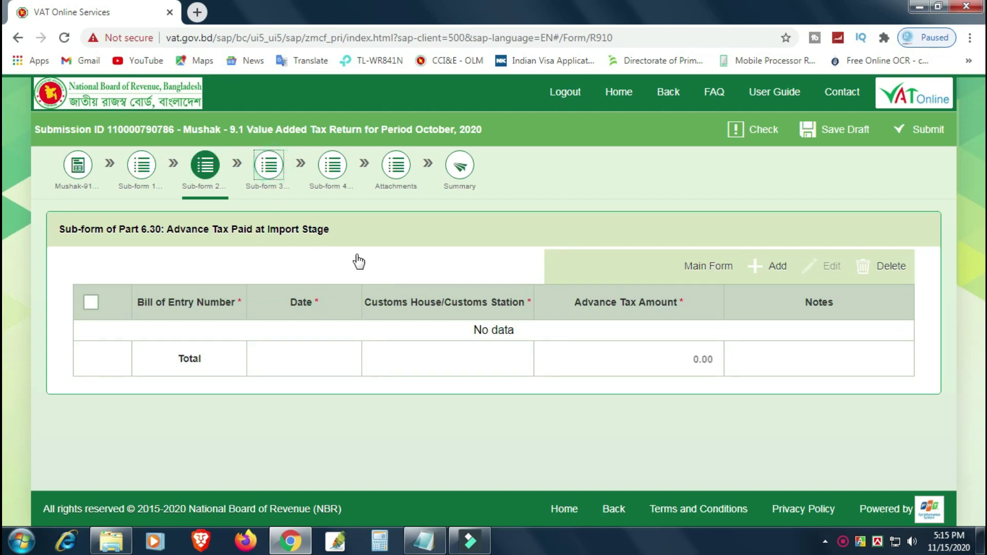
click(334, 169)
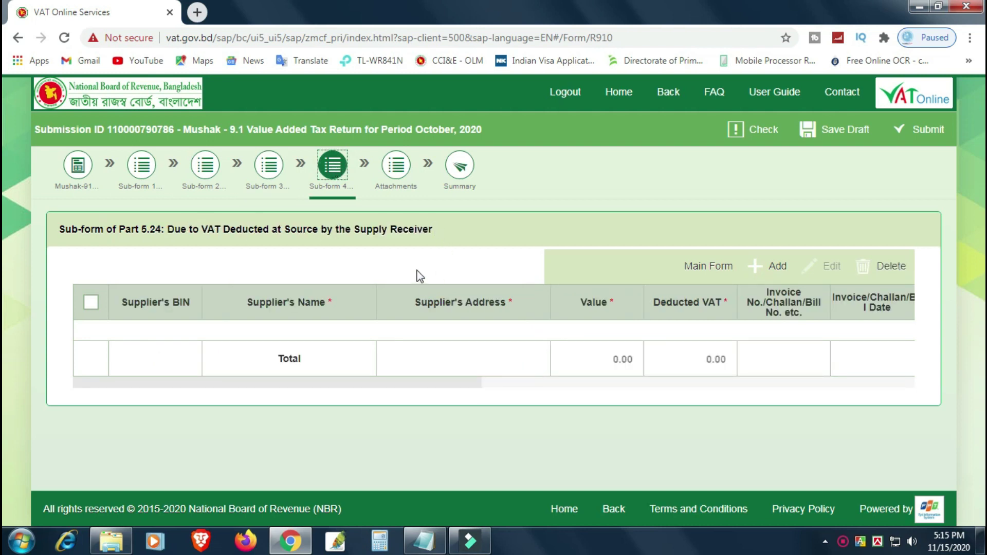
Open the return's Attachments page and review the file upload rules and the required documents list
key(Right)
key(Return)
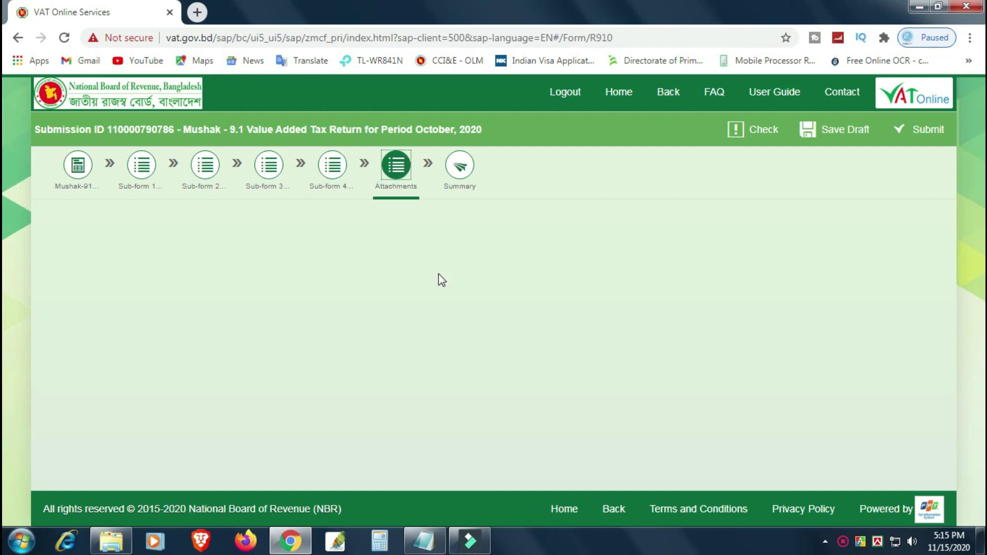
scroll(831, 362, down, 5)
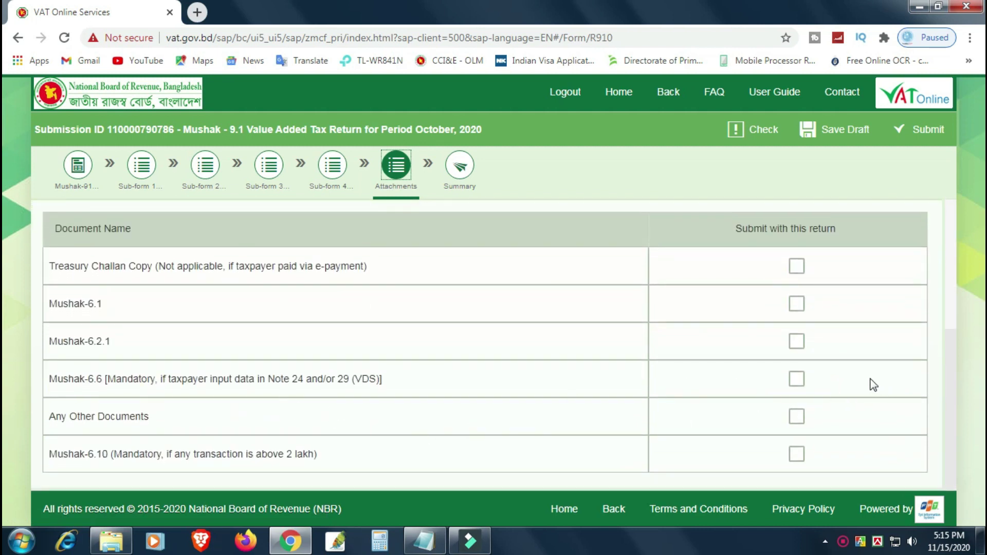
scroll(832, 391, up, 3)
scroll(763, 373, up, 3)
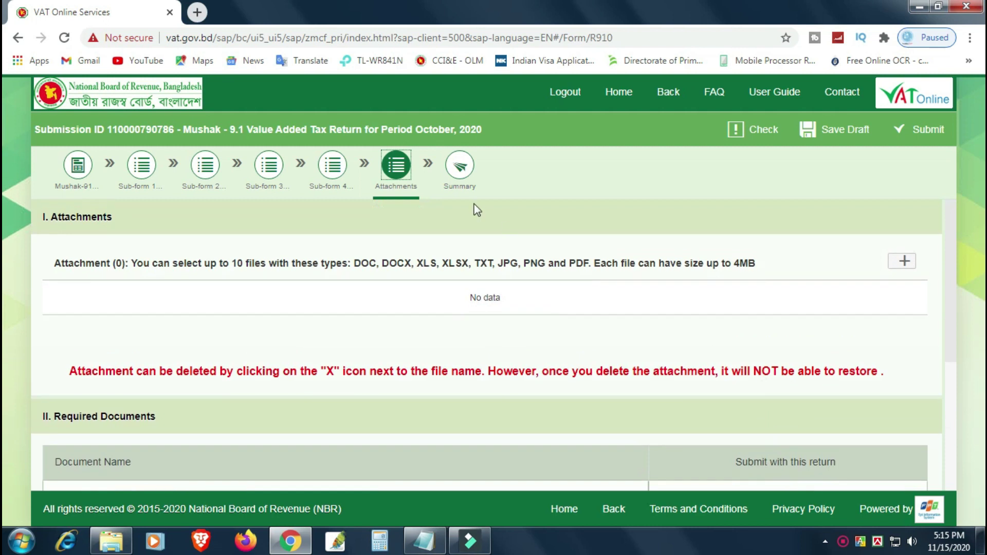
Open the return's Summary page and run the error check from there
click(456, 167)
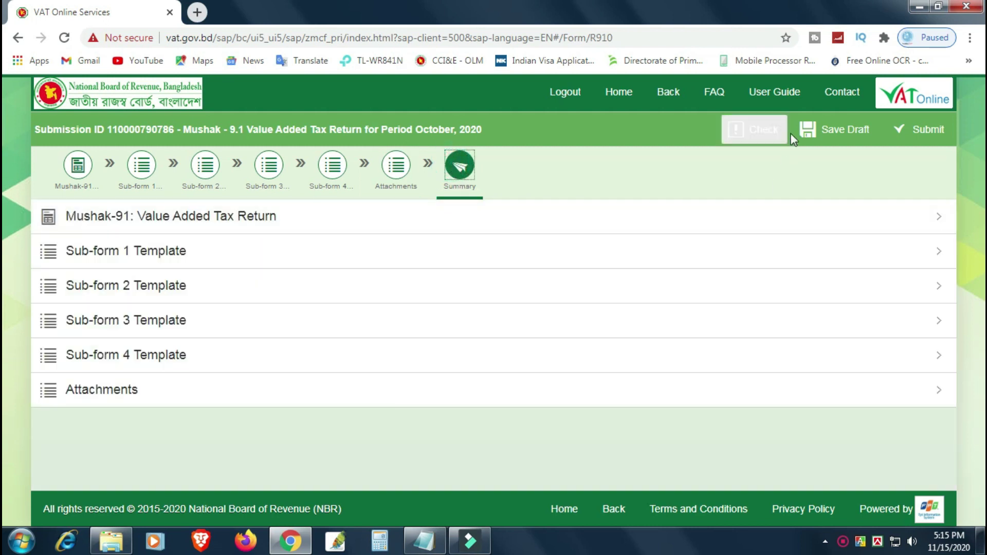
click(758, 131)
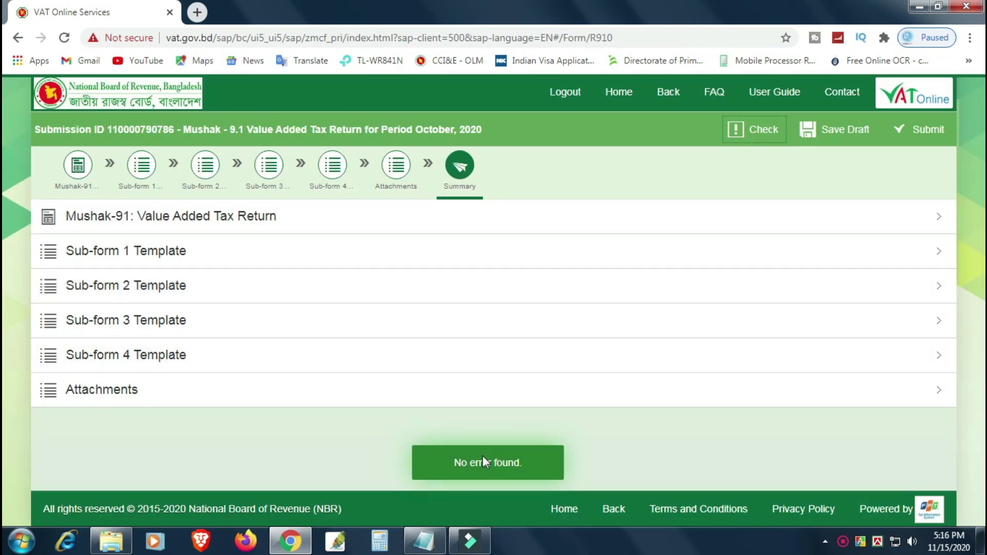
Submit the October 2020 Mushak-9.1 VAT return and confirm the submission
drag(436, 461, 523, 471)
click(529, 464)
click(909, 129)
click(582, 371)
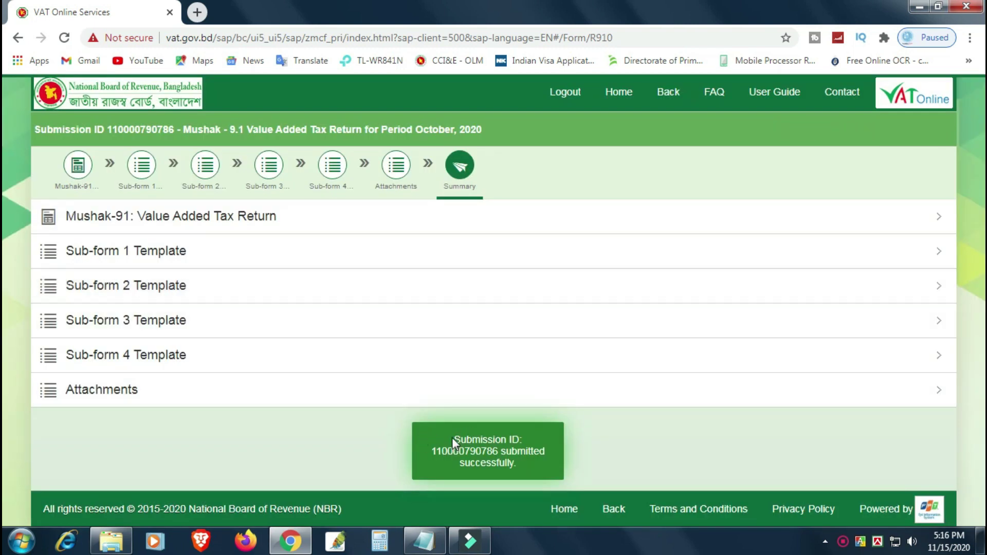
Leave the submitted return for the home page and open Filing Obligation to check for returns not filed
click(61, 175)
click(619, 105)
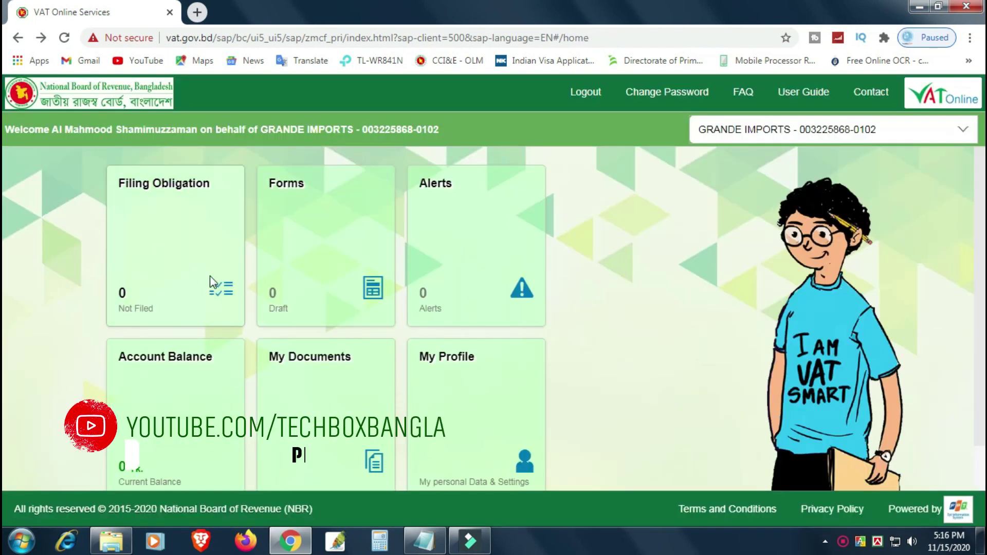
click(205, 277)
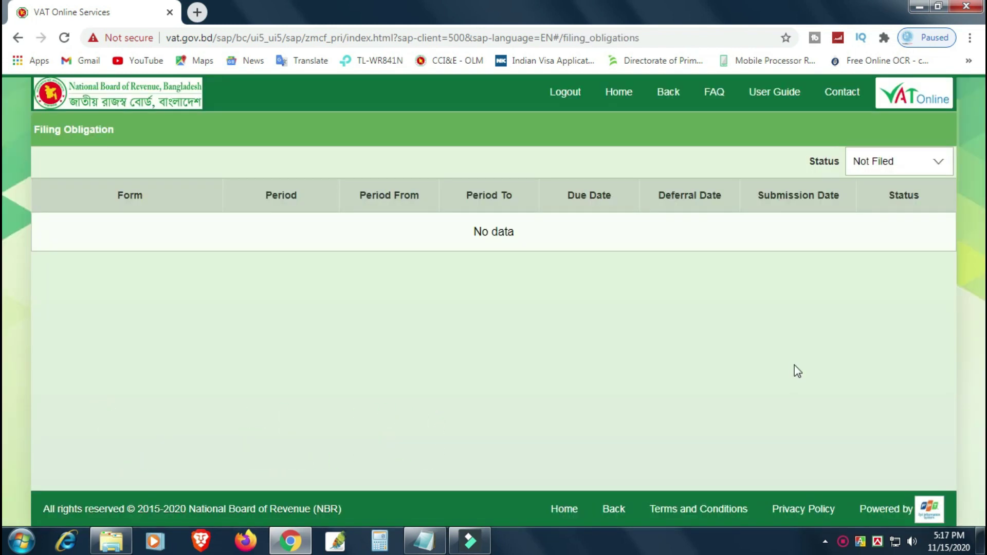
Go back to the home page and open My Documents to review the listed documents
click(629, 98)
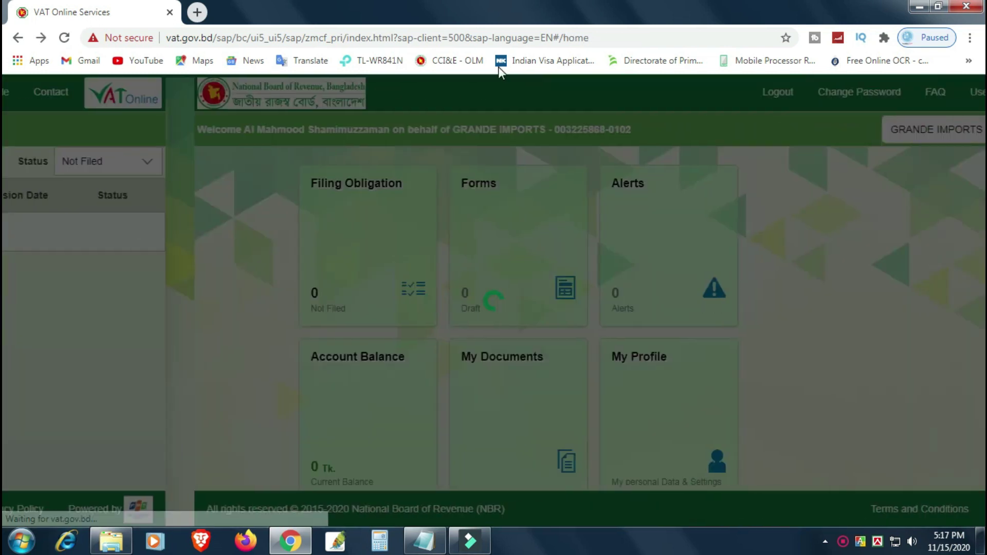
scroll(678, 419, down, 1)
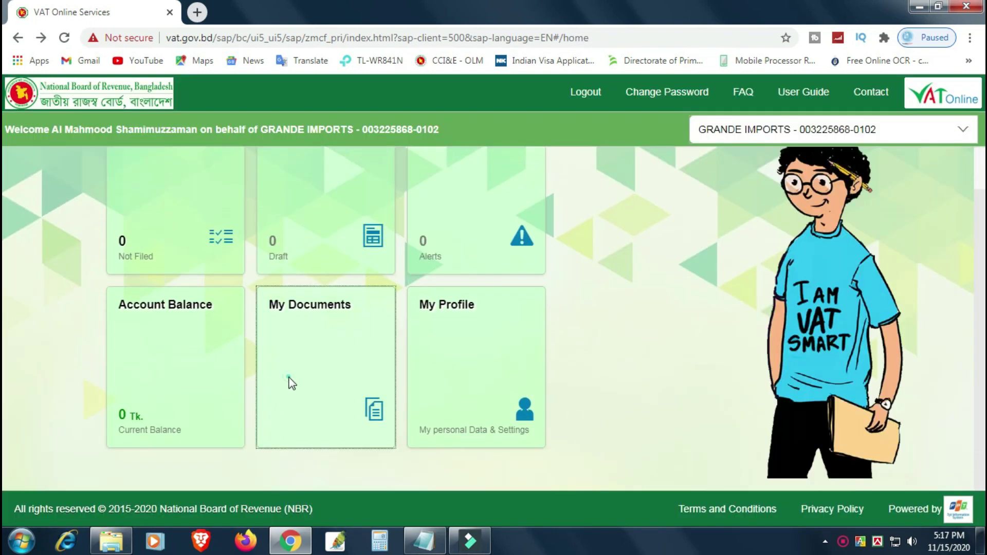
click(288, 381)
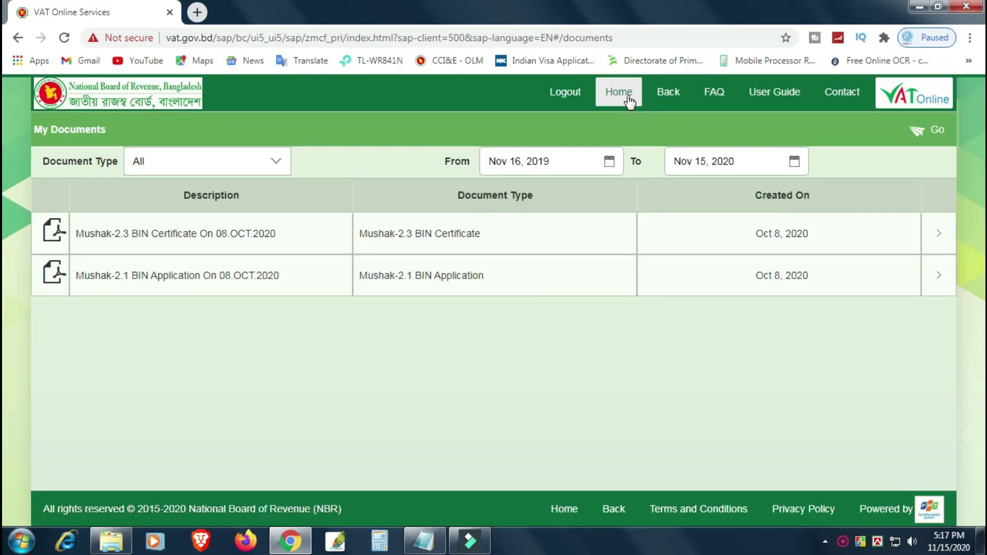
Return to the home page, look over its tiles, and log out of the VAT account
click(628, 97)
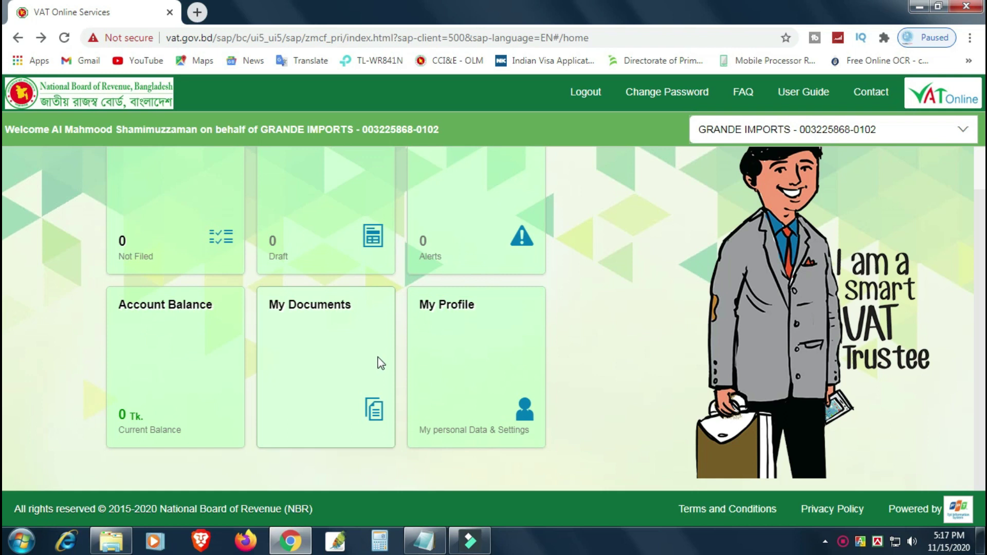
scroll(378, 358, up, 1)
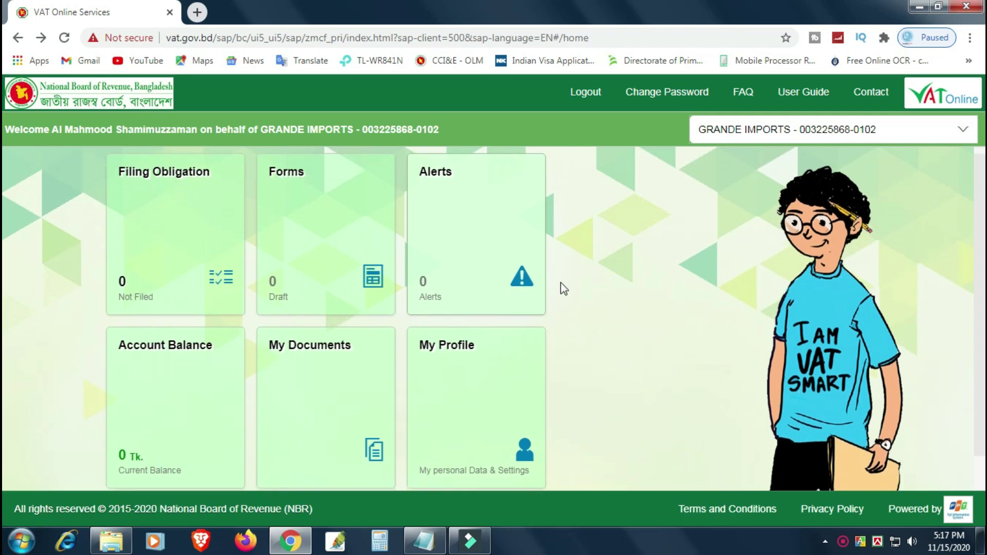
scroll(591, 340, down, 1)
scroll(599, 344, up, 1)
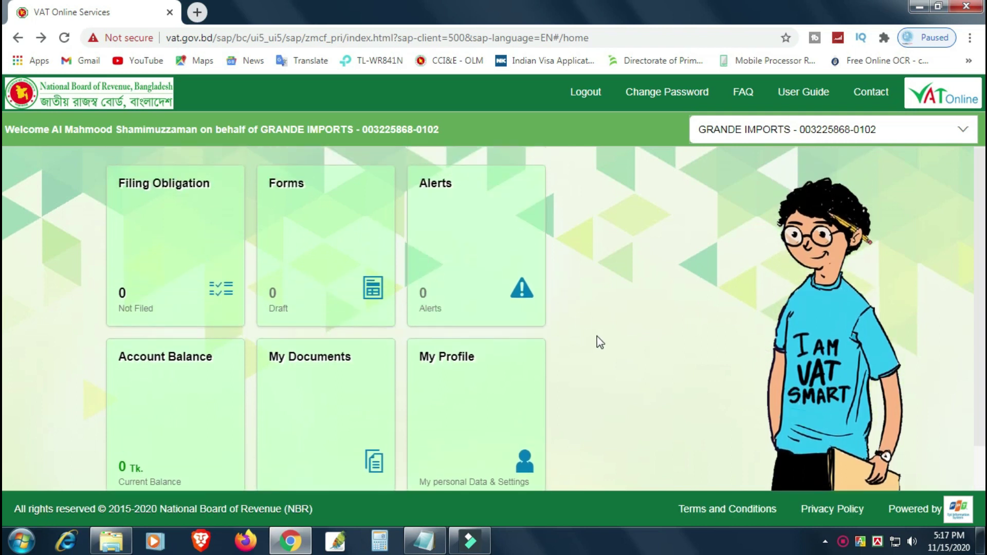
scroll(202, 405, down, 1)
scroll(203, 405, down, 1)
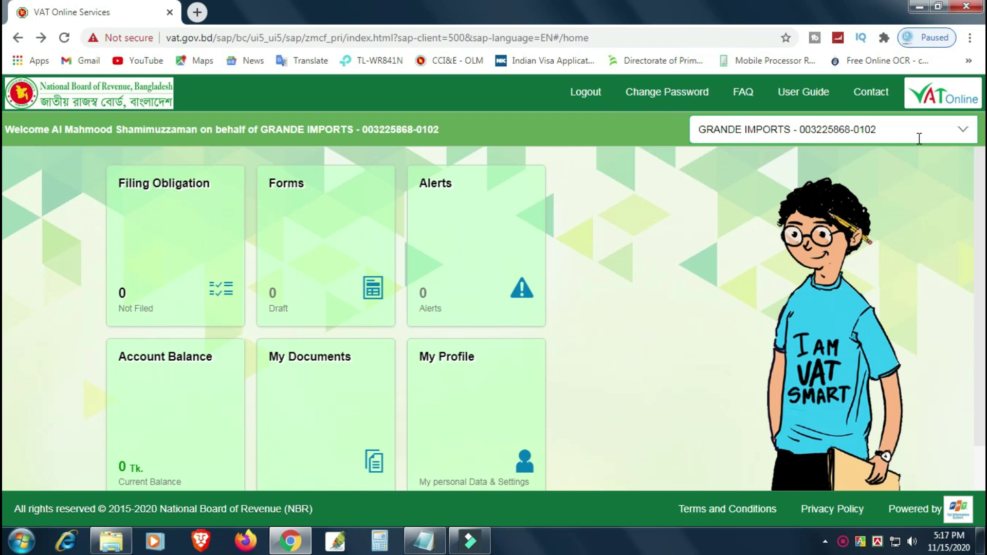
click(570, 98)
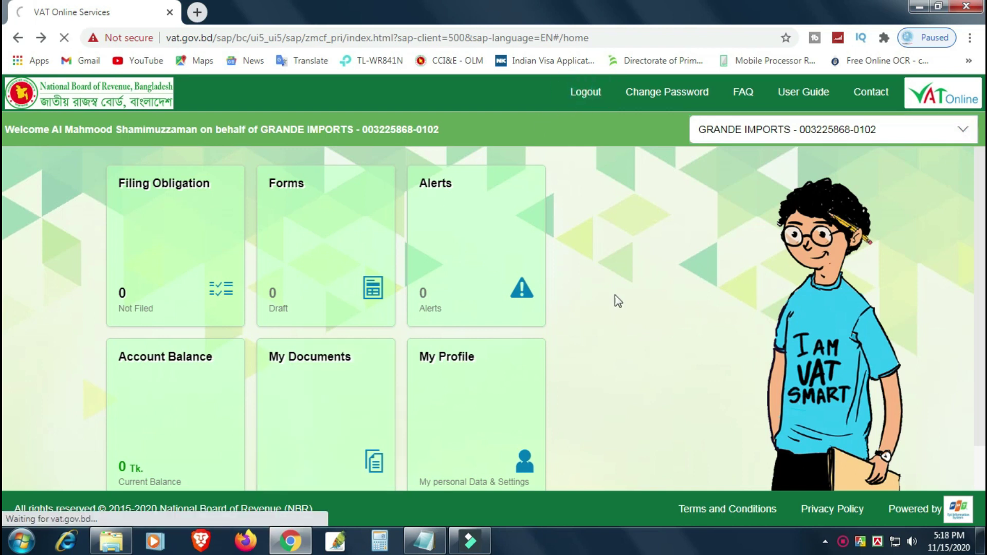